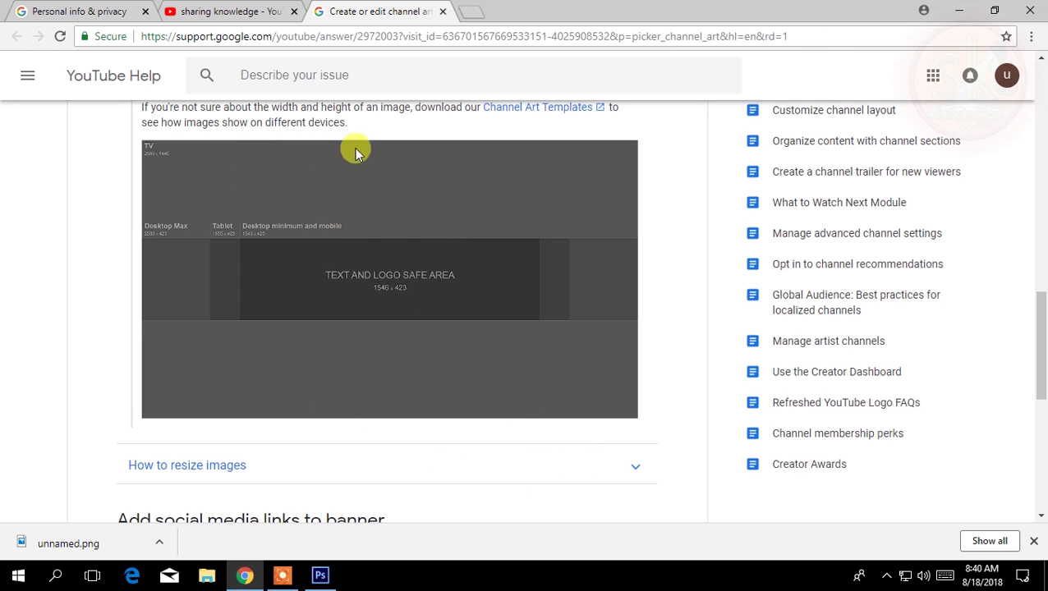
Open the downloaded template unnamed.png from the Desktop in Photoshop.
click(325, 576)
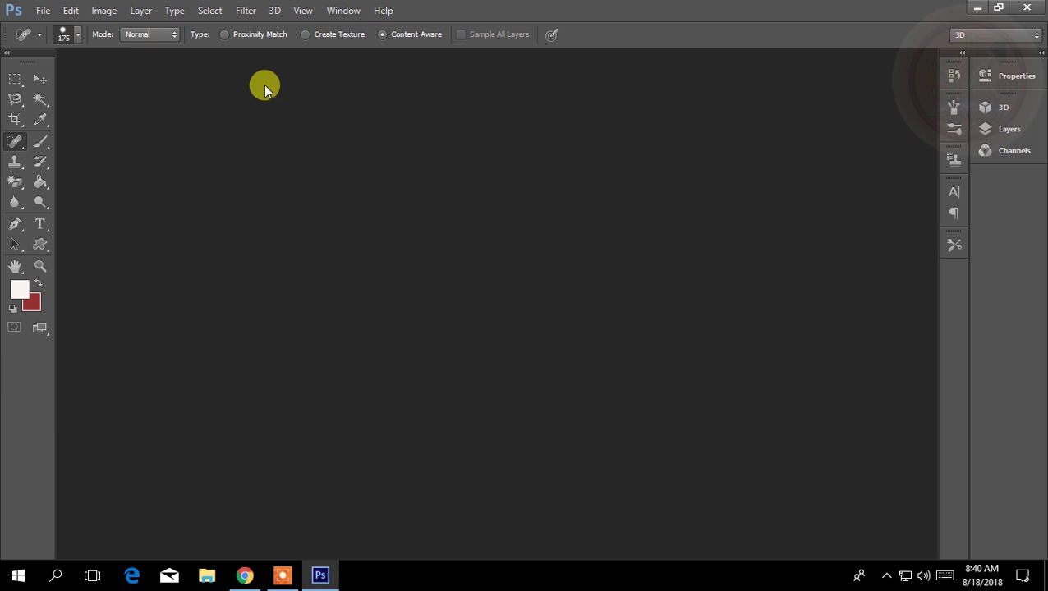
click(34, 11)
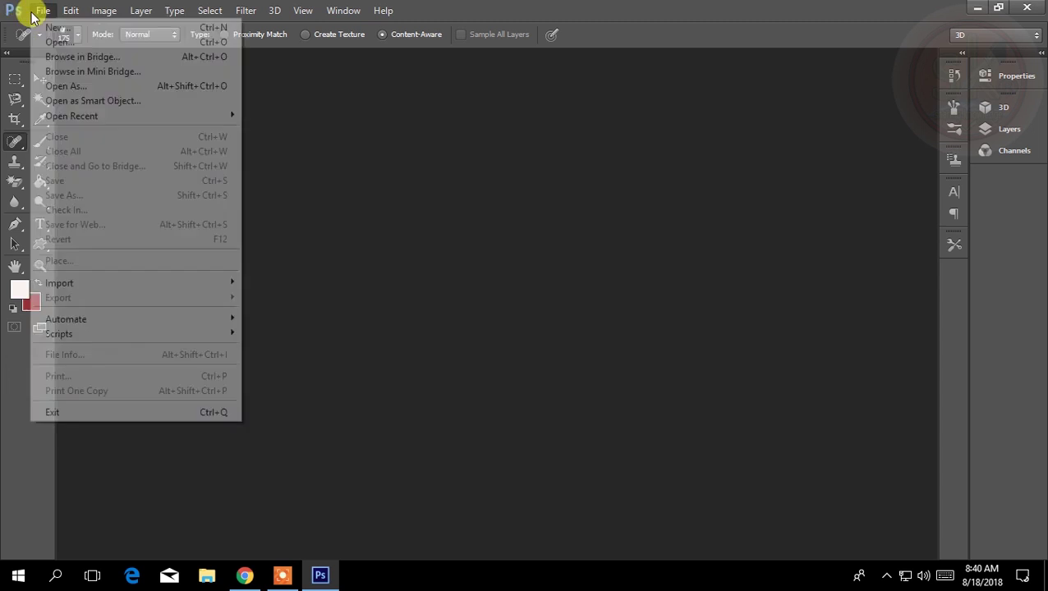
click(51, 39)
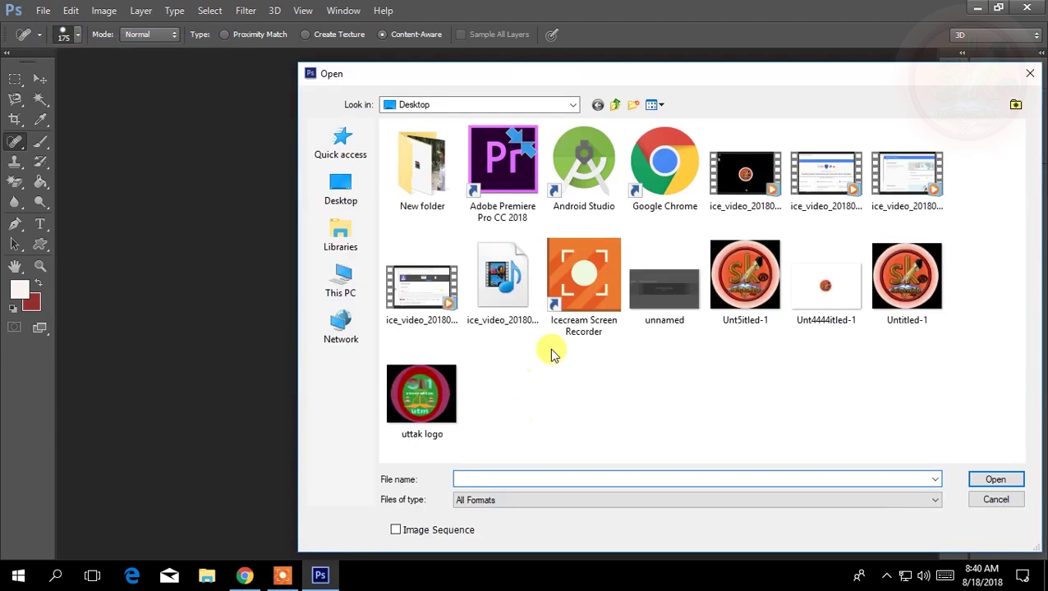
click(655, 314)
click(990, 480)
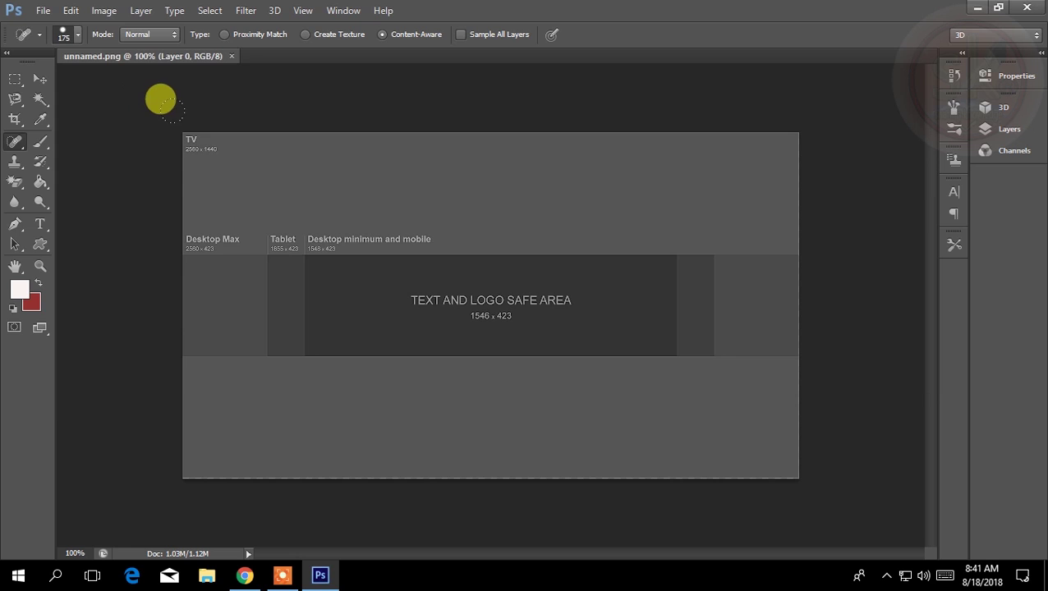
click(44, 9)
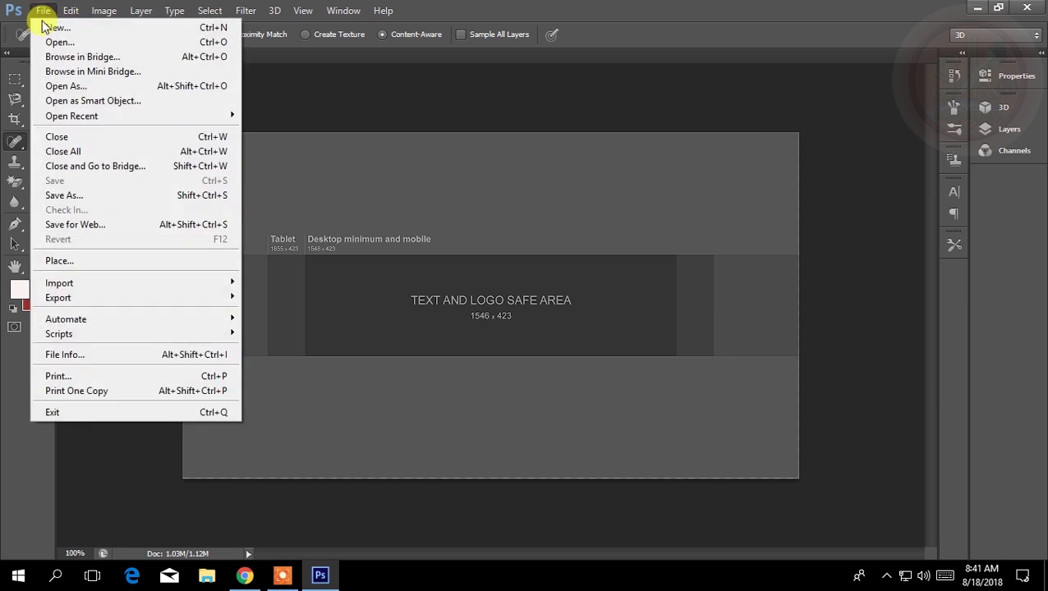
Resize the template to 2560 × 1440 pixels and zoom out to see it whole.
click(145, 42)
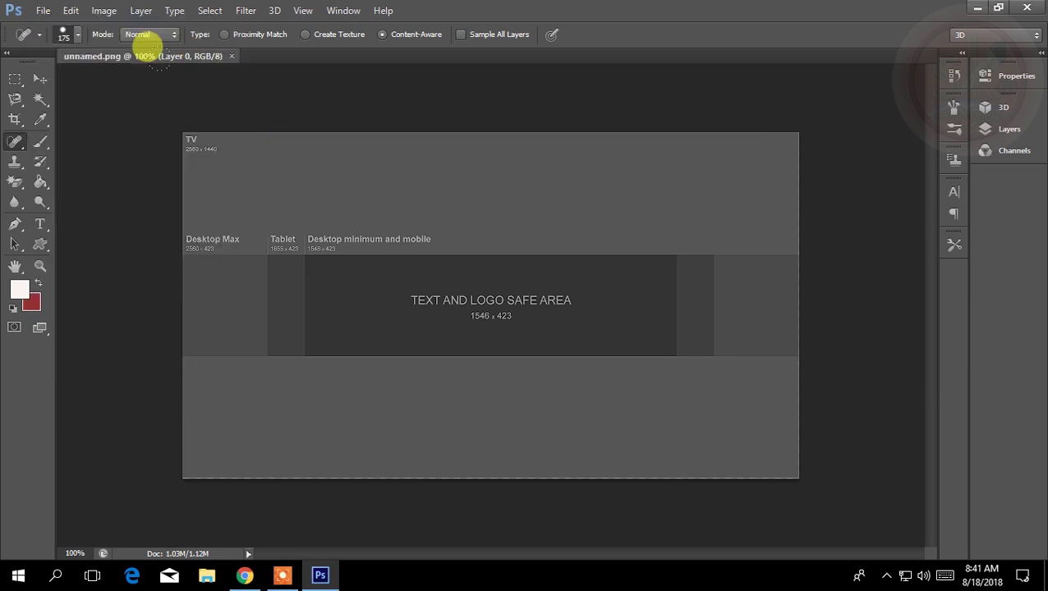
click(104, 11)
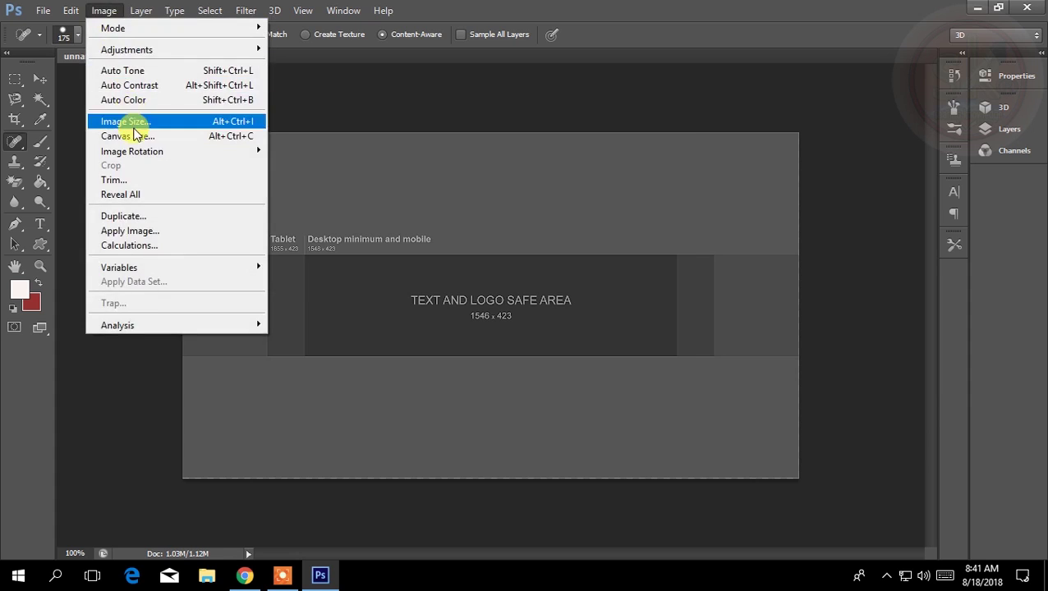
click(126, 121)
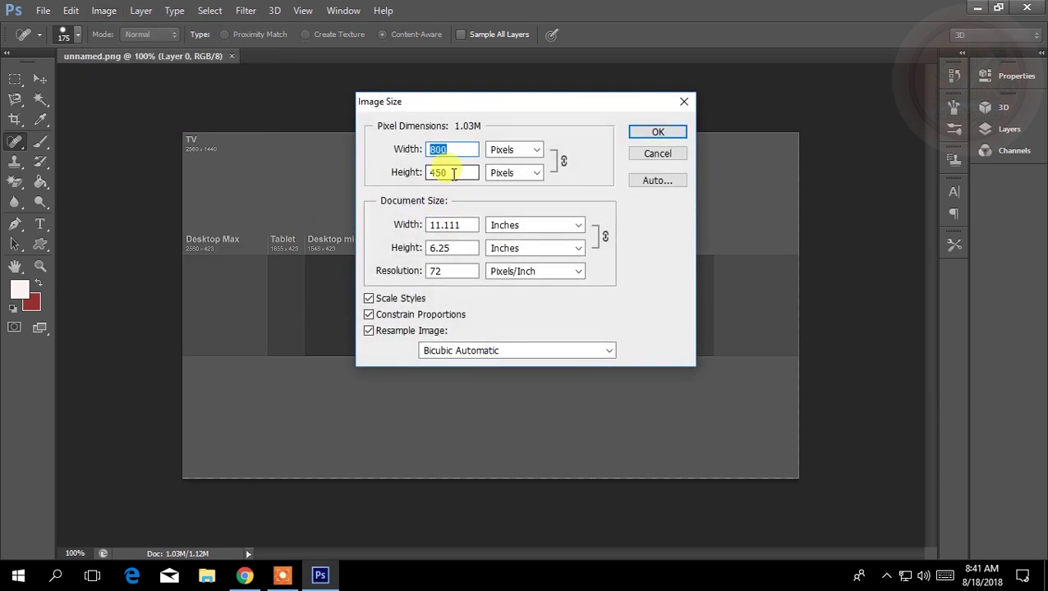
double_click(434, 172)
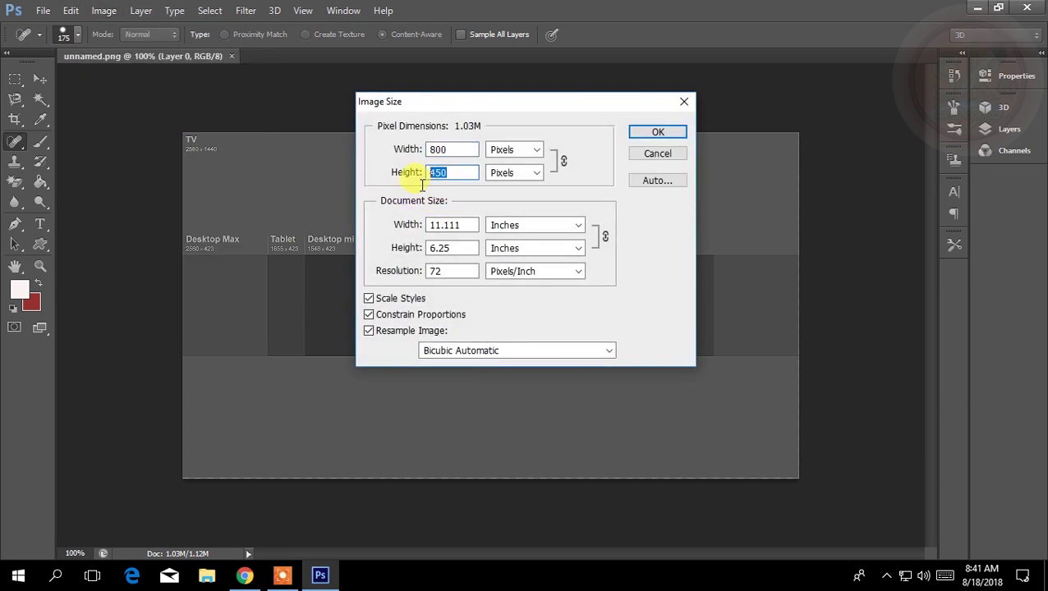
text(140)
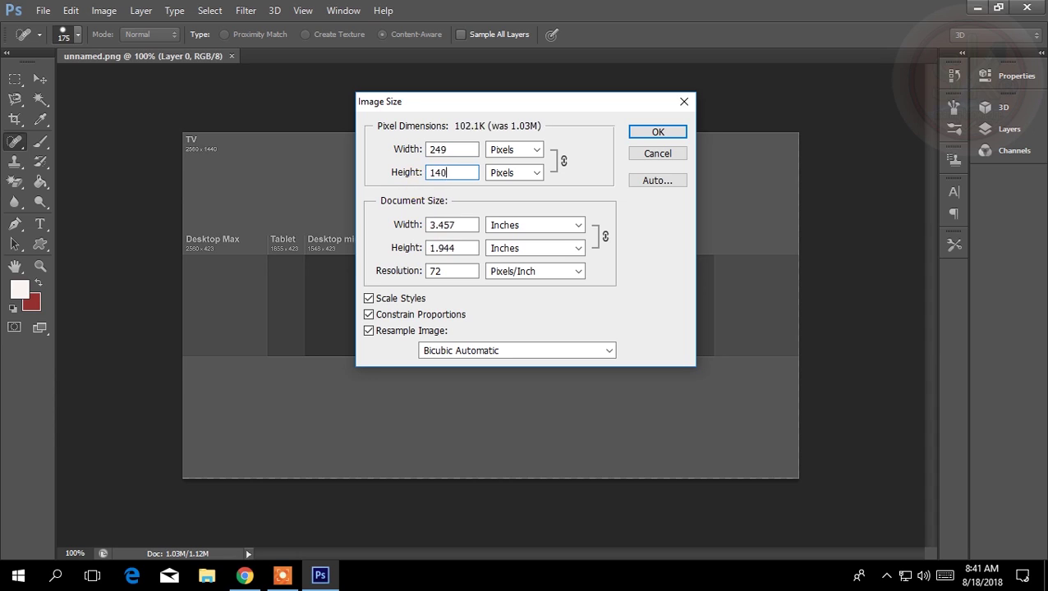
double_click(438, 172)
text(144)
text(0)
double_click(450, 149)
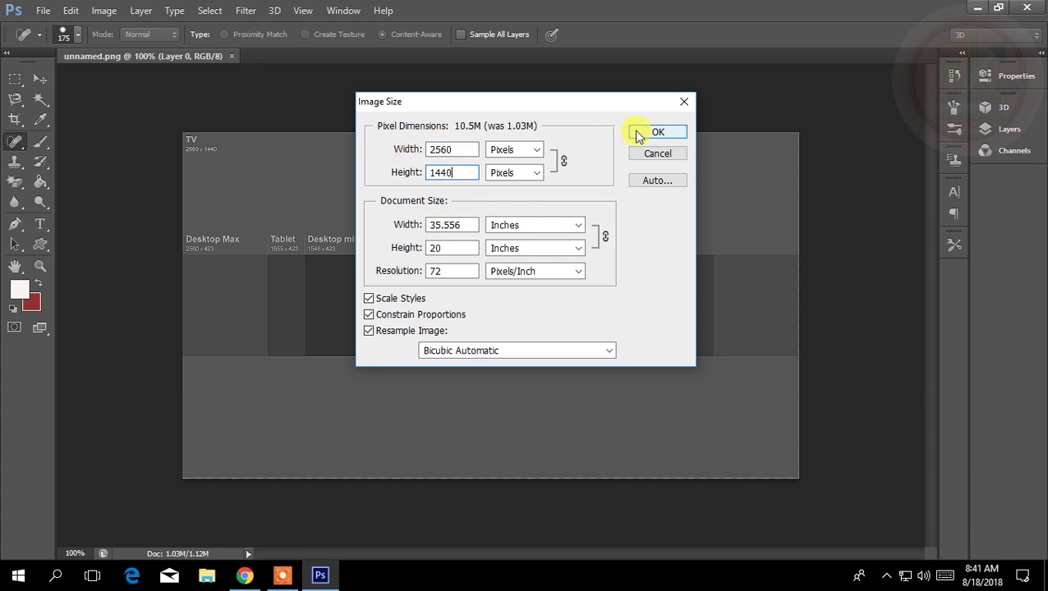
click(645, 134)
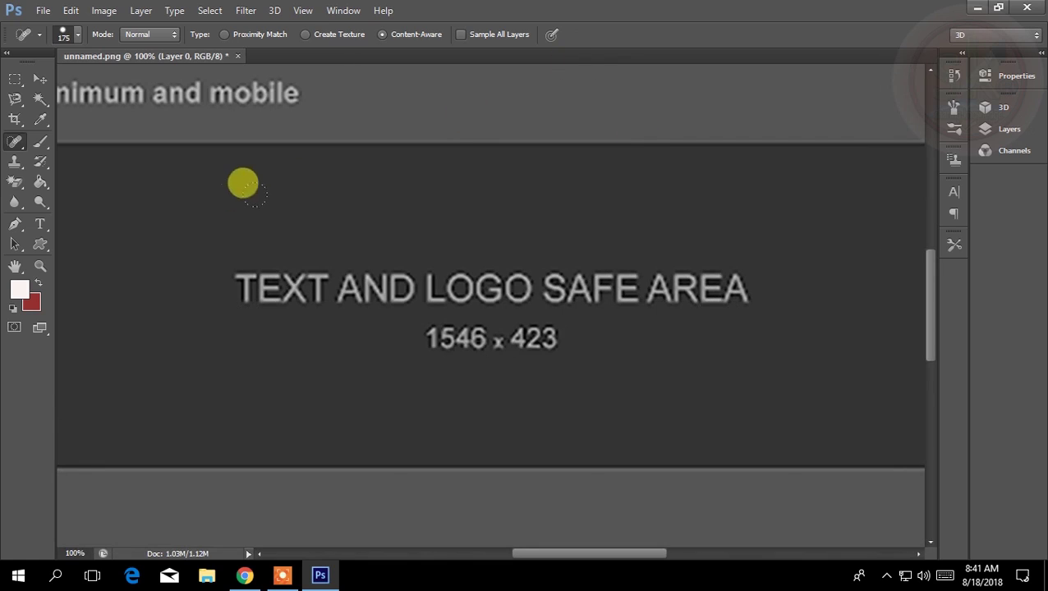
alt+click(314, 244)
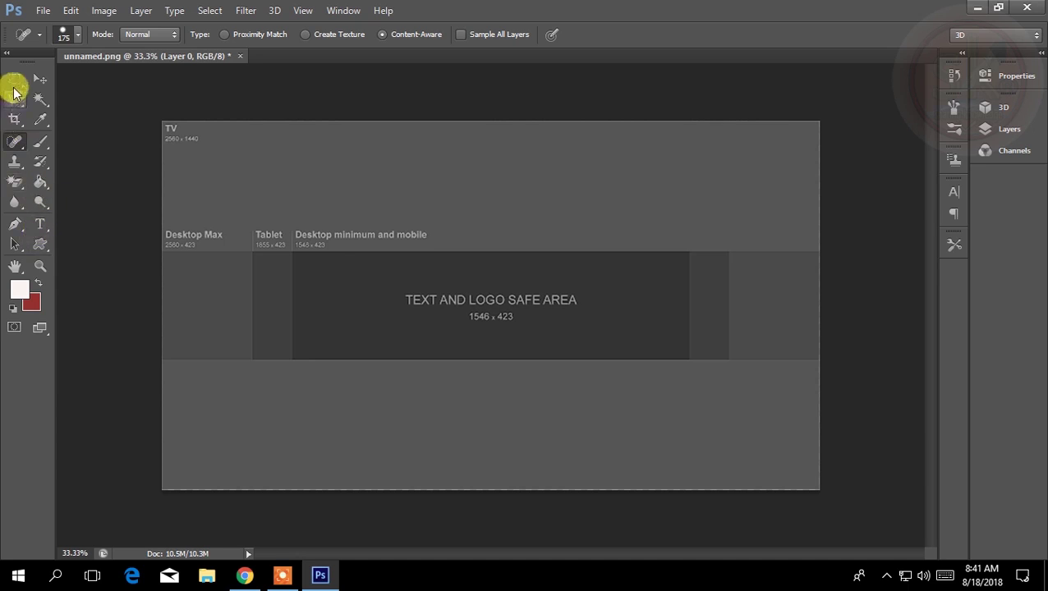
Select the top TV band and fill it with red.
click(15, 80)
drag(162, 121, 819, 250)
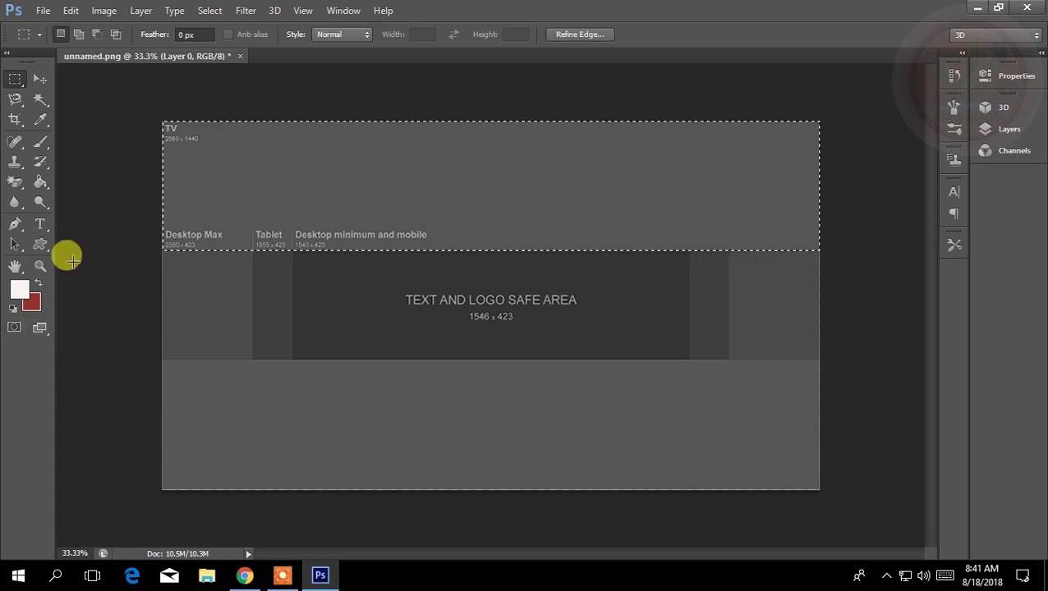
click(40, 181)
click(251, 185)
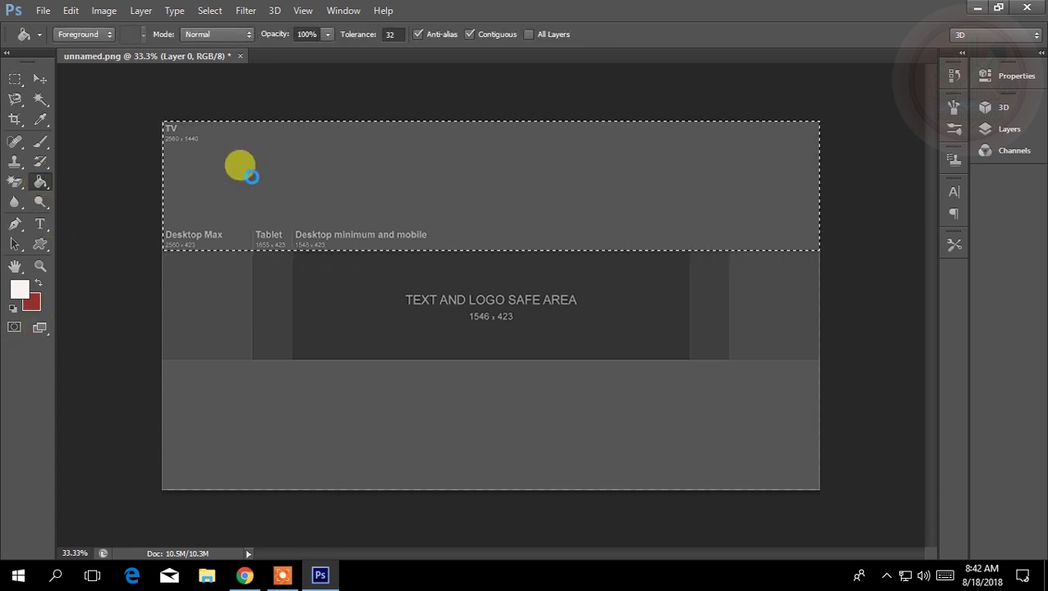
click(37, 282)
click(304, 154)
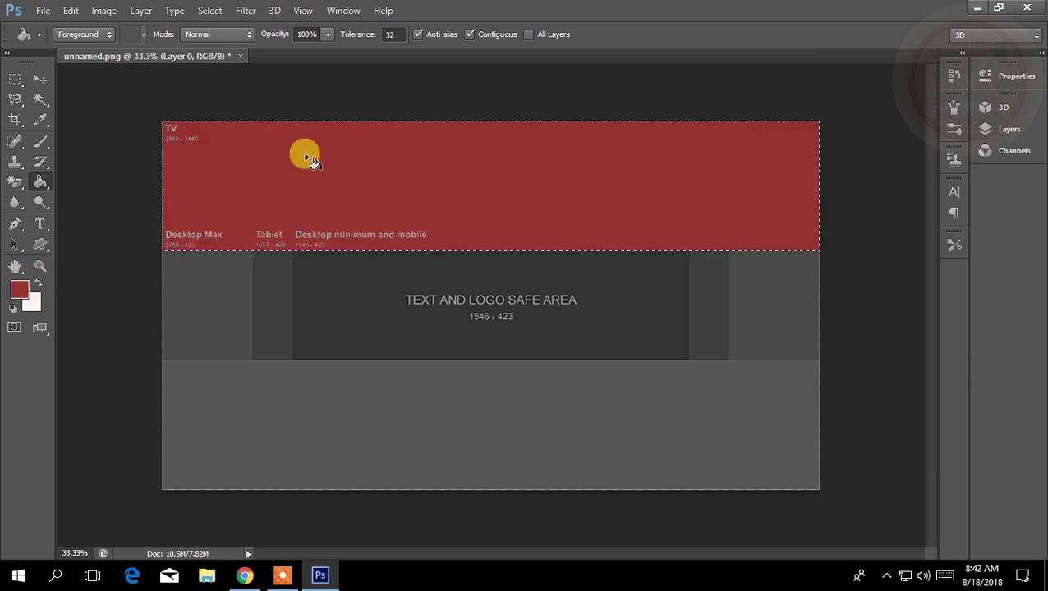
Paint over the leftover size labels in the red band, then deselect.
click(304, 153)
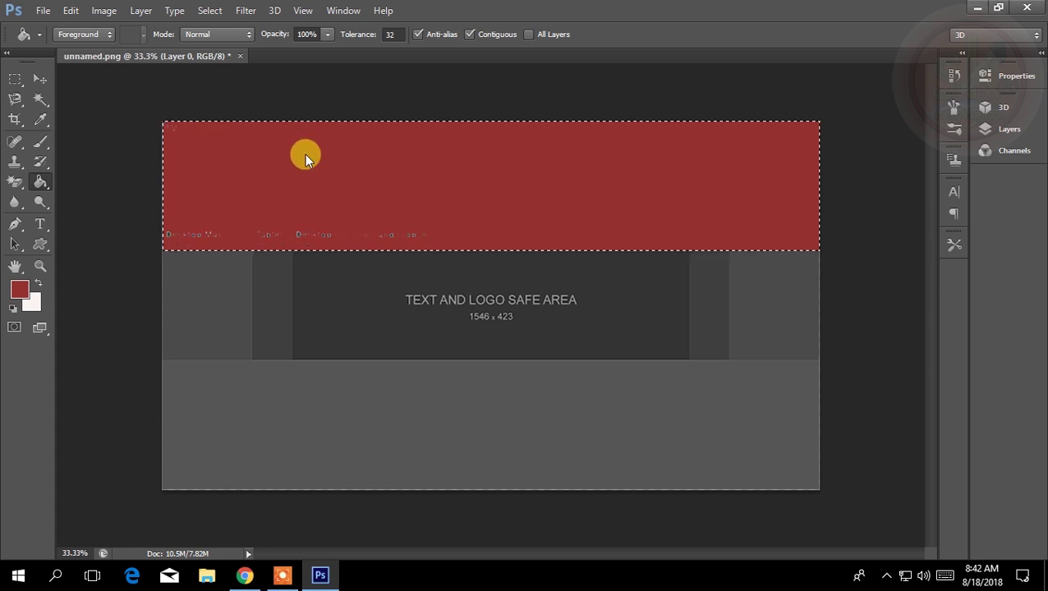
click(304, 155)
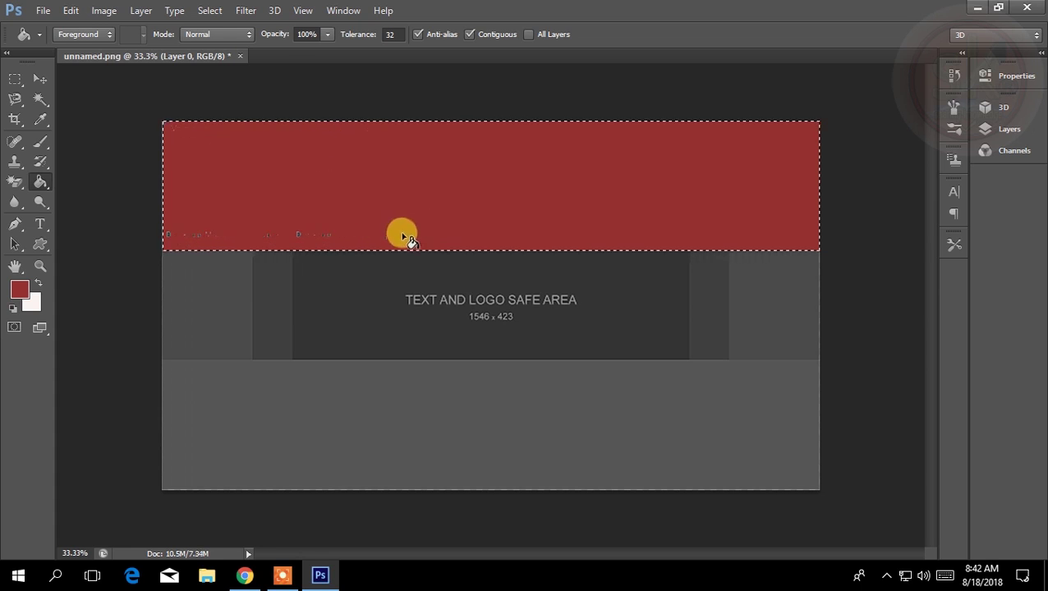
click(187, 230)
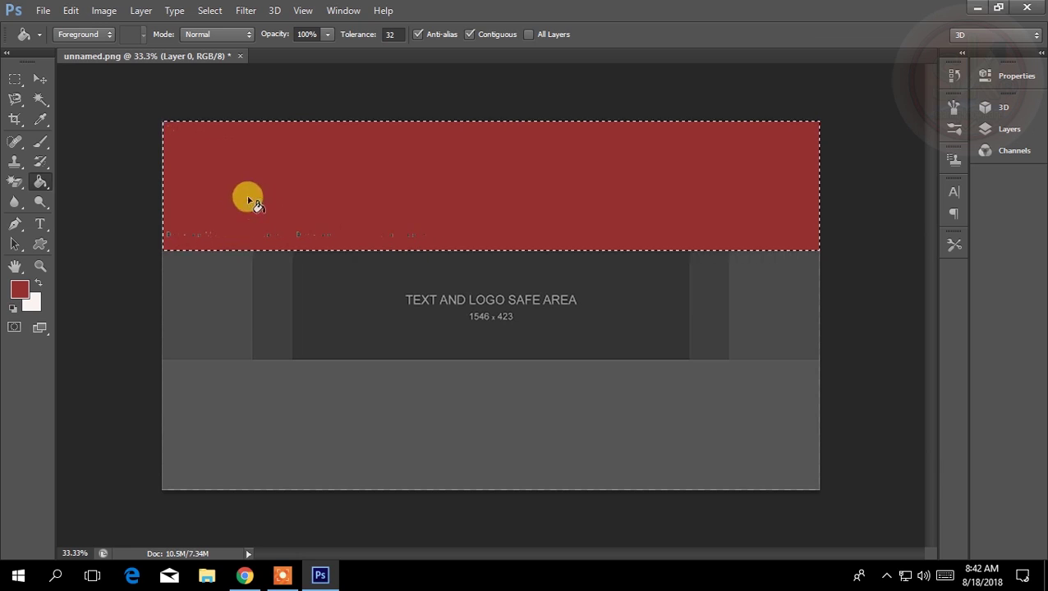
click(292, 222)
click(294, 191)
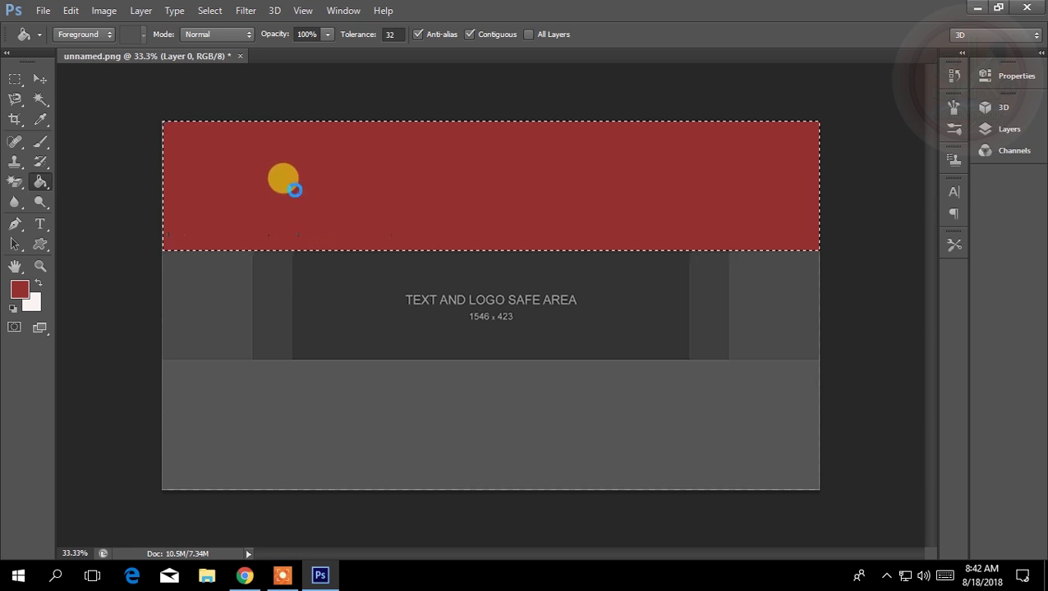
click(294, 191)
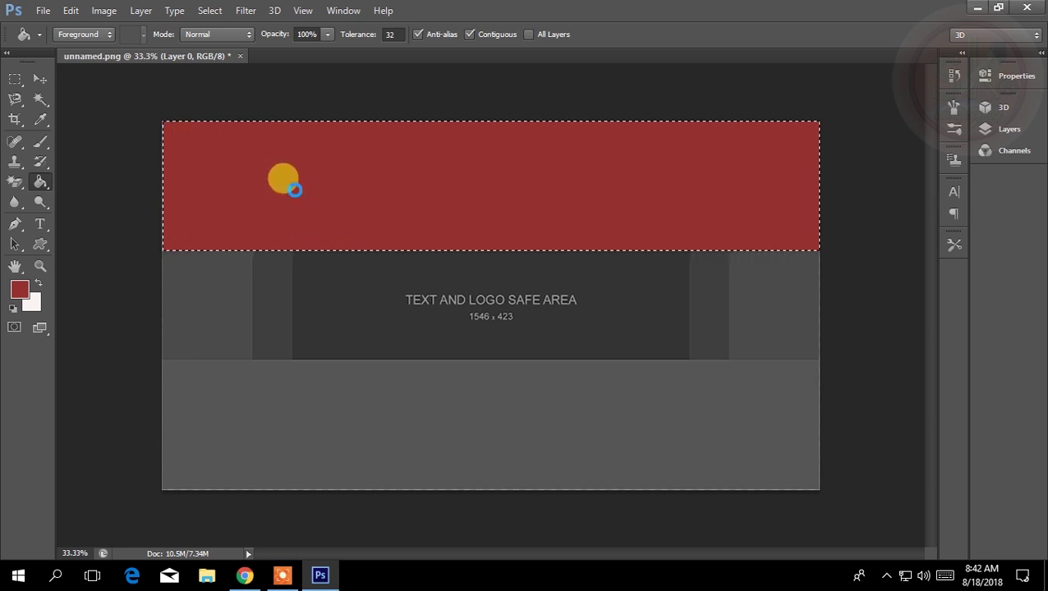
click(294, 191)
click(232, 184)
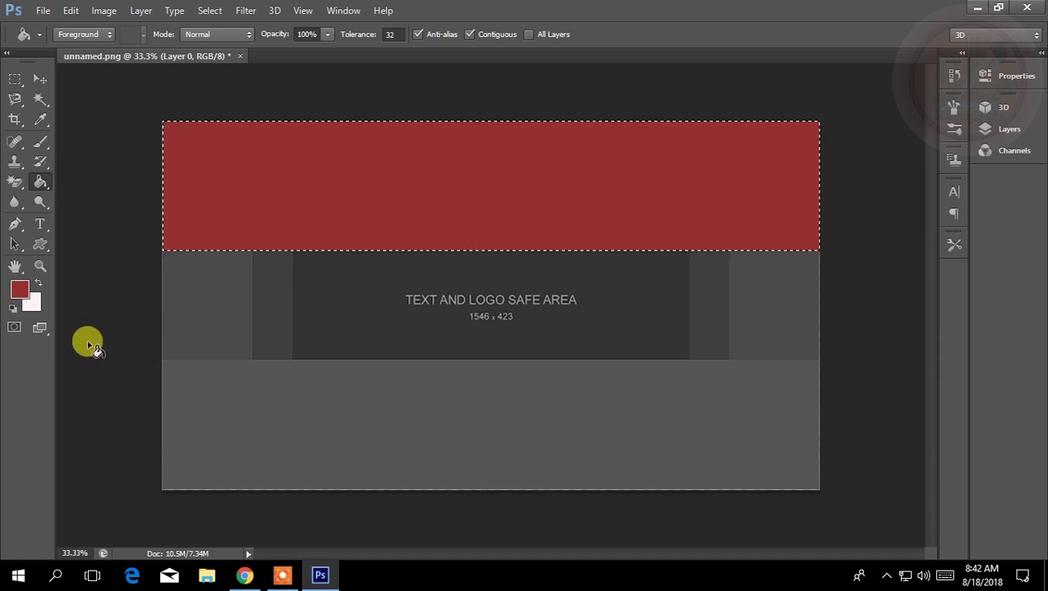
click(15, 79)
click(156, 243)
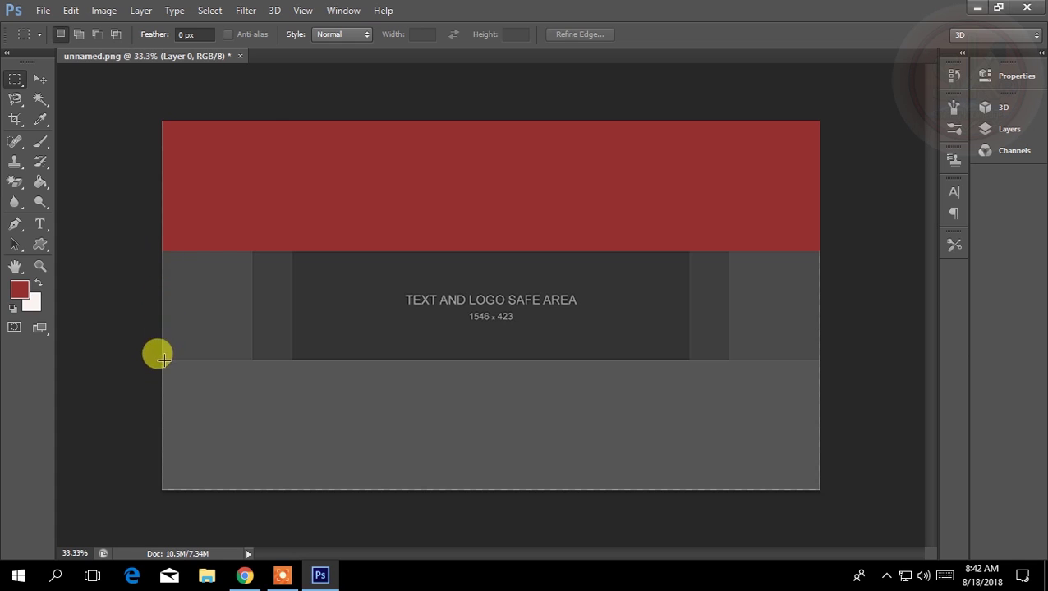
Select the bottom band and fill it with the same dark red.
drag(160, 362, 835, 532)
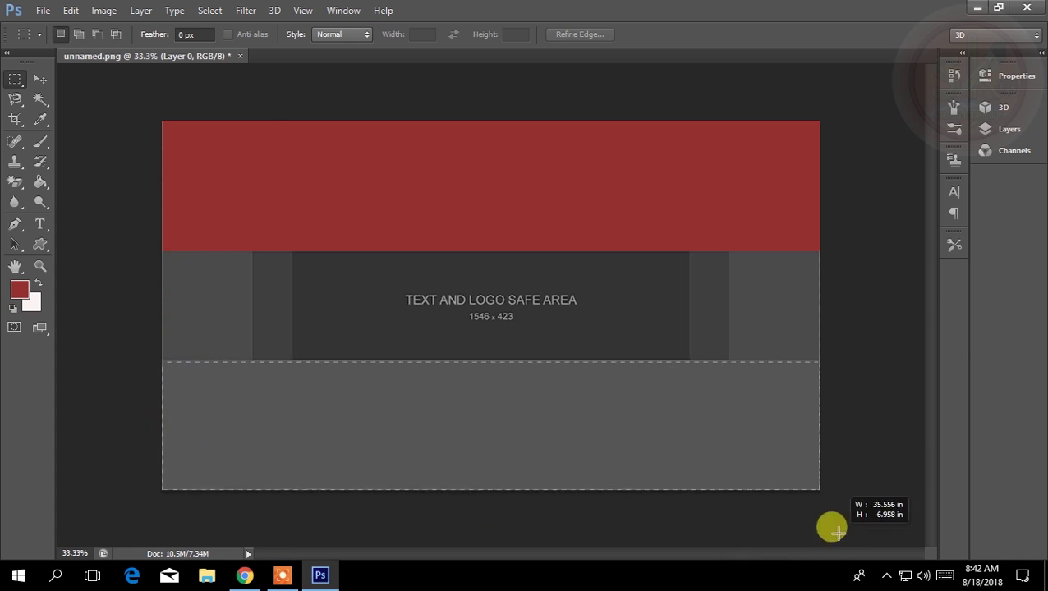
drag(835, 532, 817, 490)
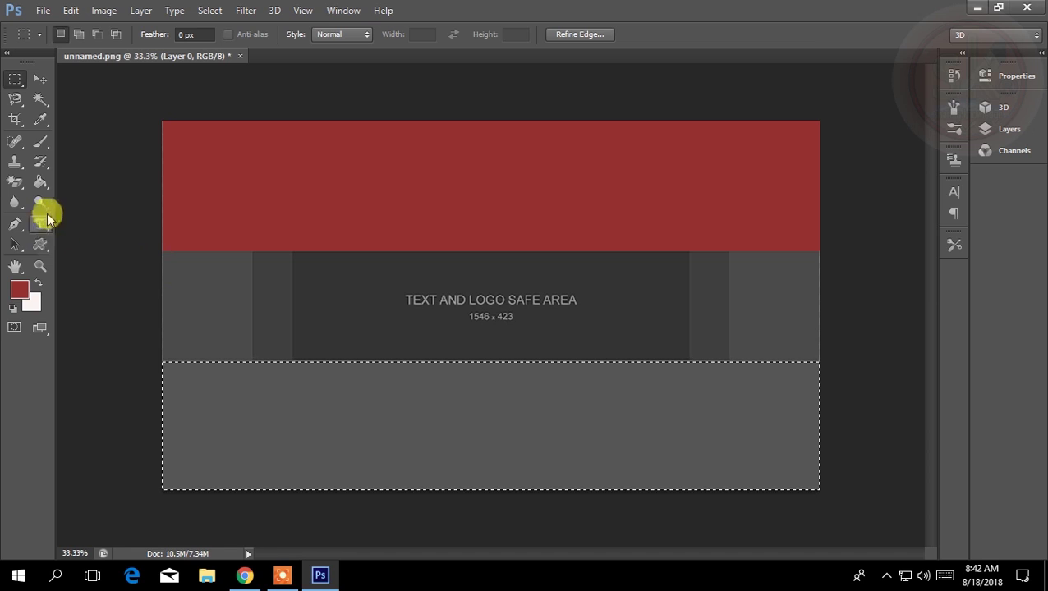
click(43, 181)
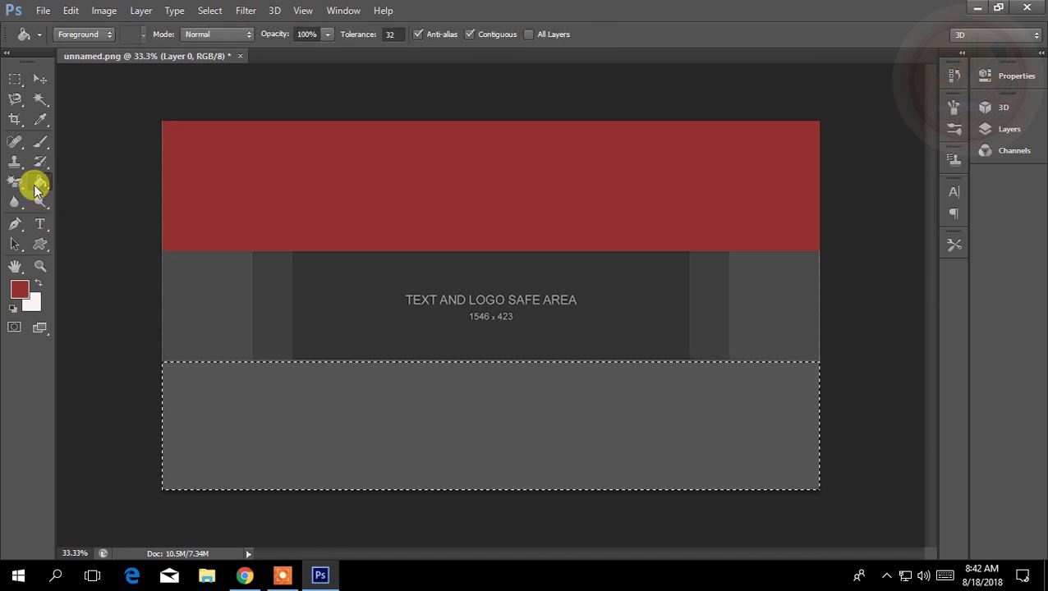
click(248, 410)
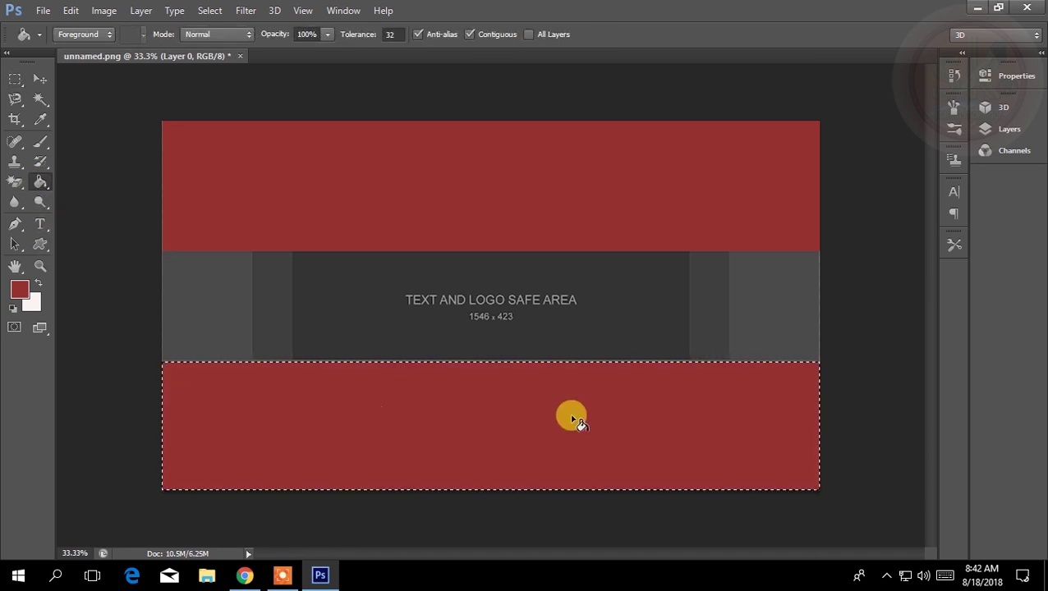
Select the middle safe-area band and fill it off-white over the placeholder text.
click(15, 78)
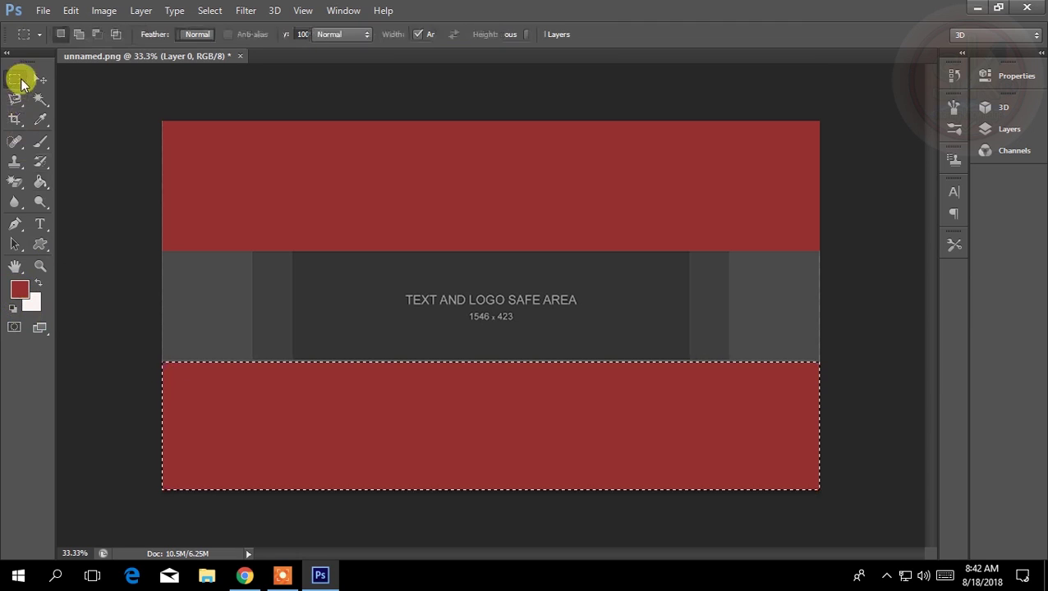
mouse_move(163, 251)
mouse_down()
mouse_move(654, 391)
mouse_move(822, 359)
mouse_up()
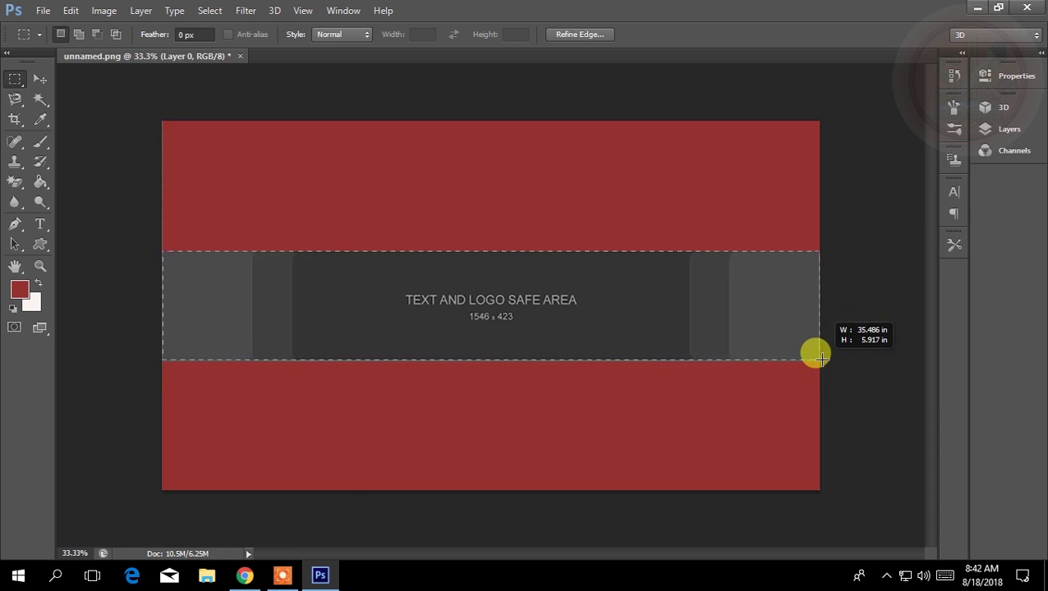
drag(822, 359, 817, 361)
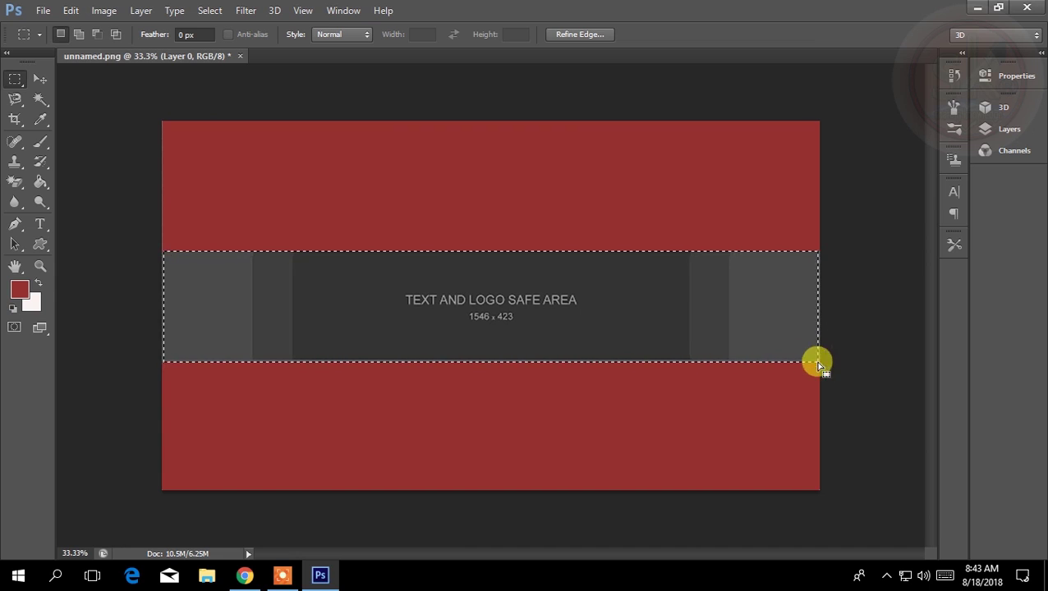
click(42, 281)
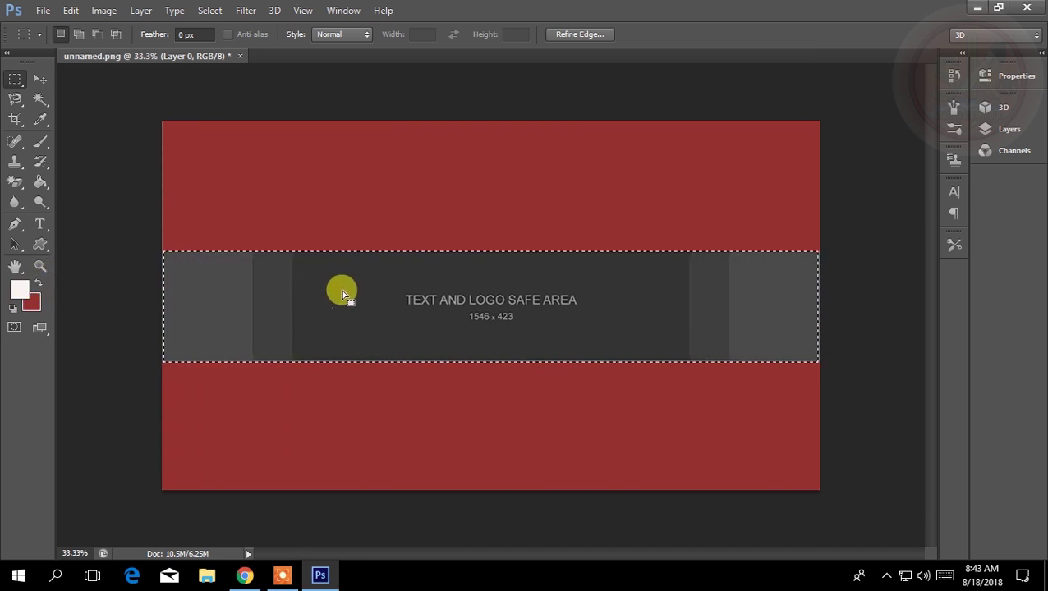
click(40, 182)
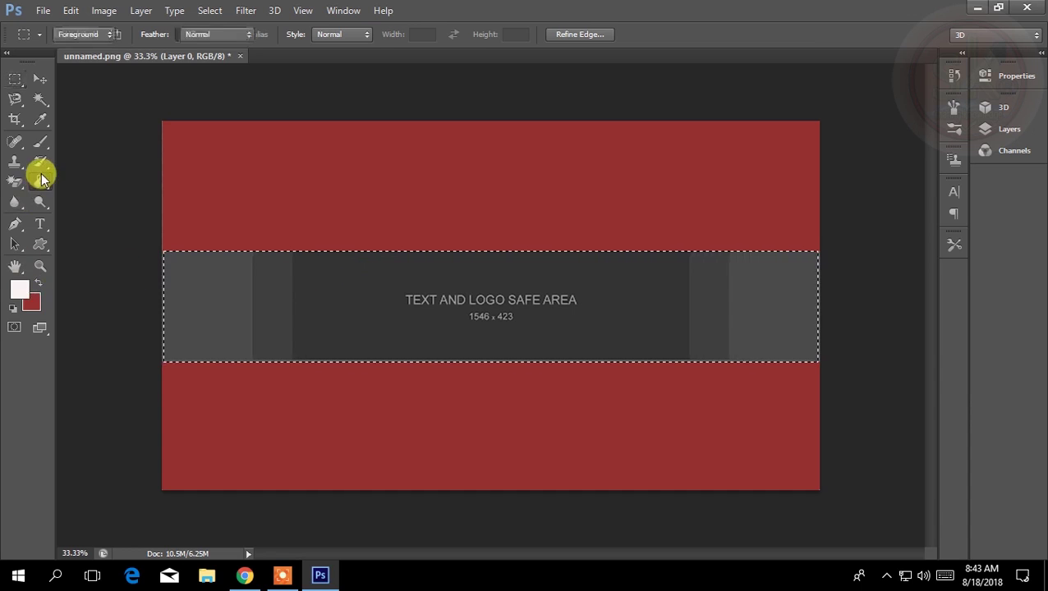
click(313, 303)
click(314, 304)
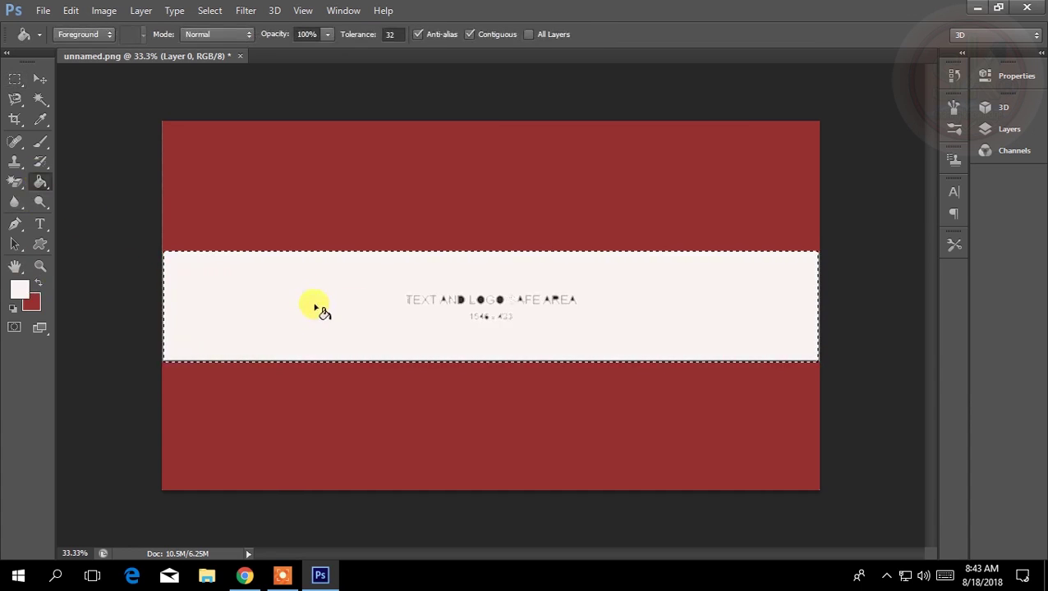
click(316, 307)
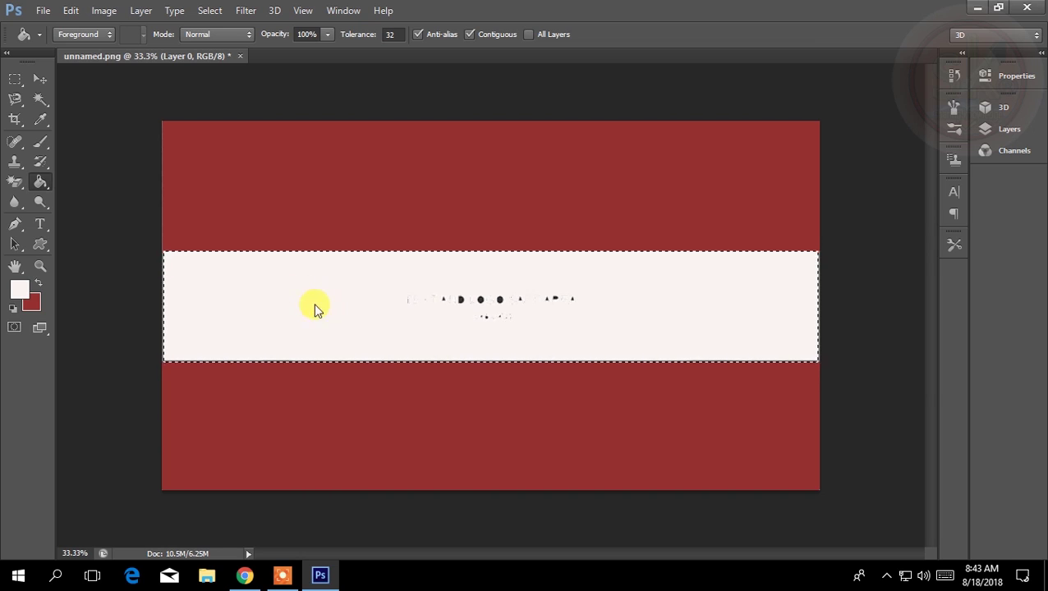
Fill over the remaining placeholder specks in the white band, then deselect.
click(446, 282)
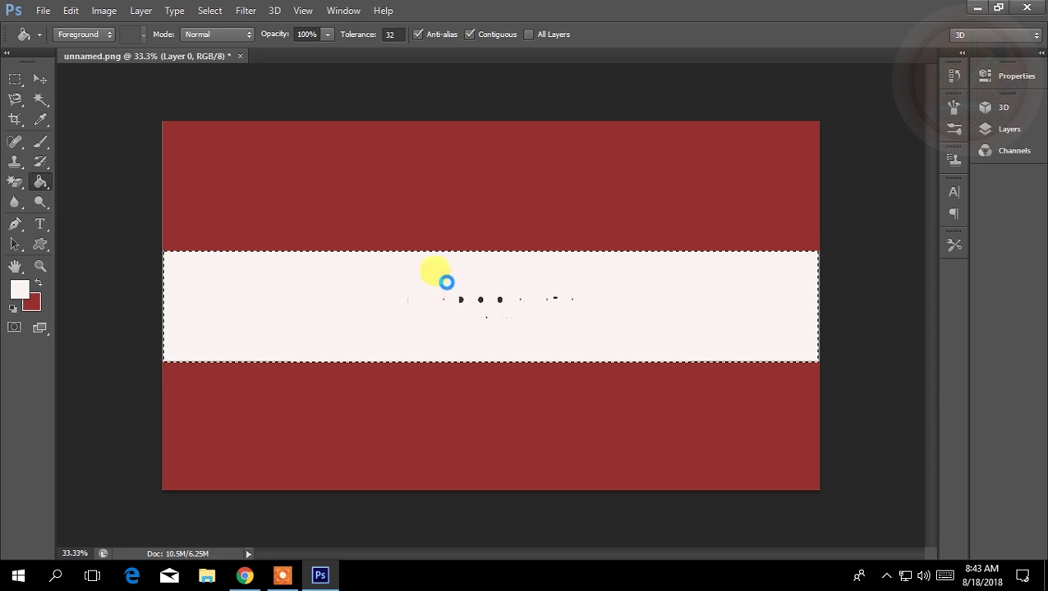
click(450, 285)
click(458, 290)
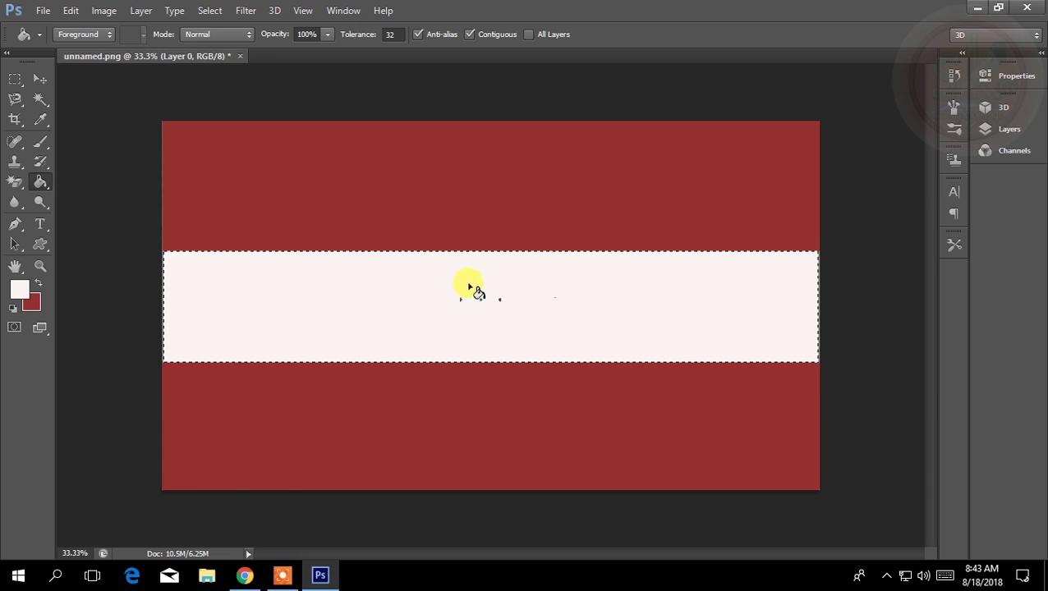
click(469, 289)
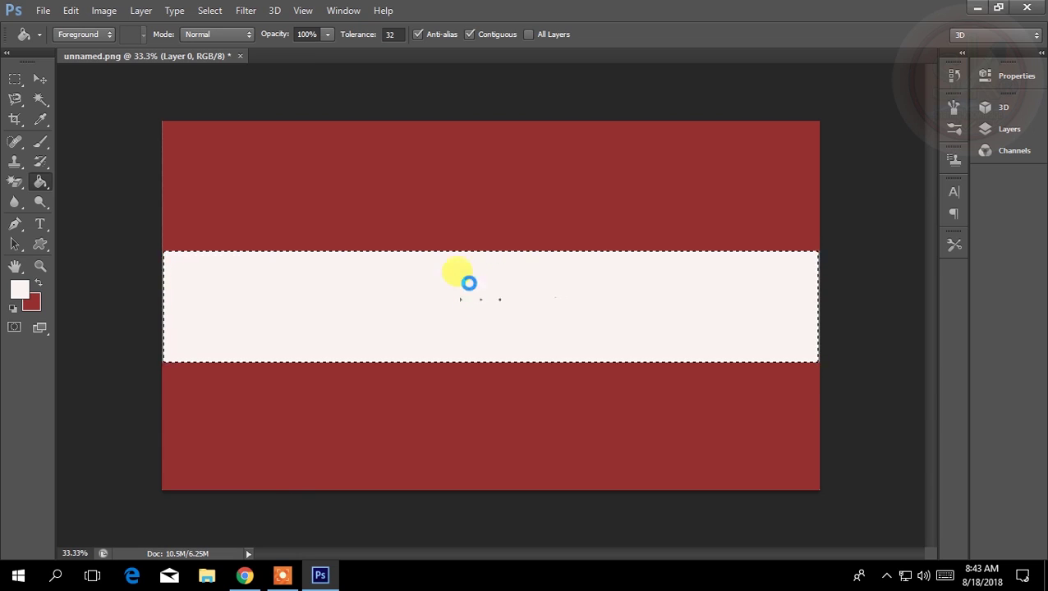
click(470, 289)
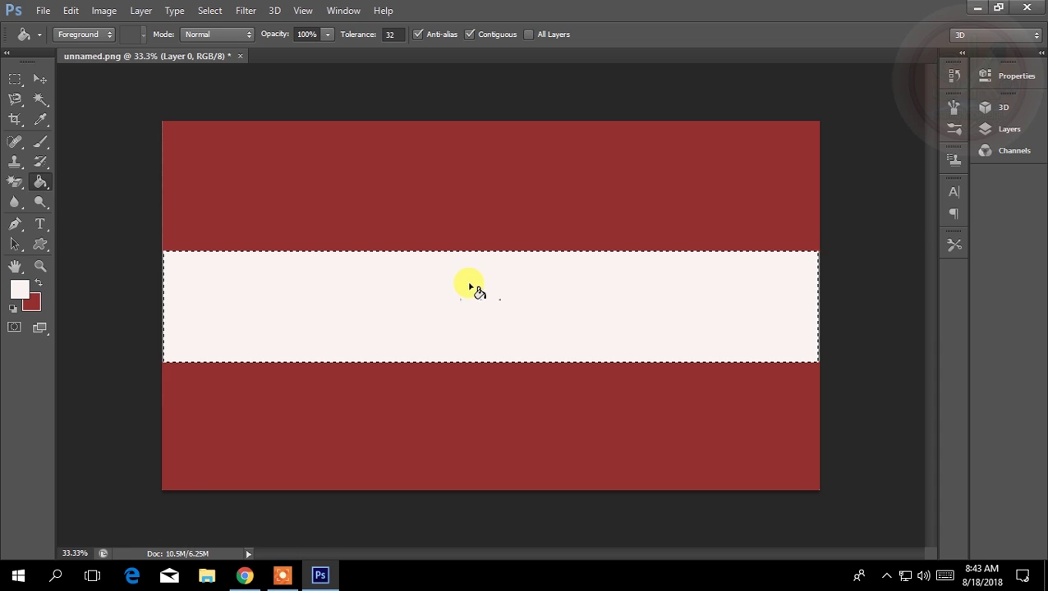
click(470, 289)
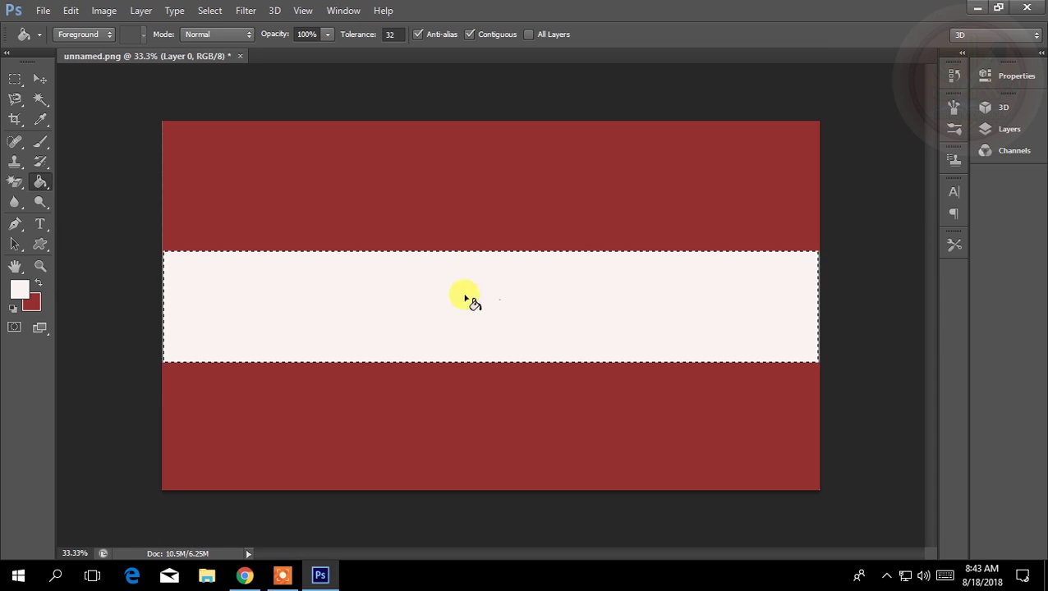
key(ctrl+d)
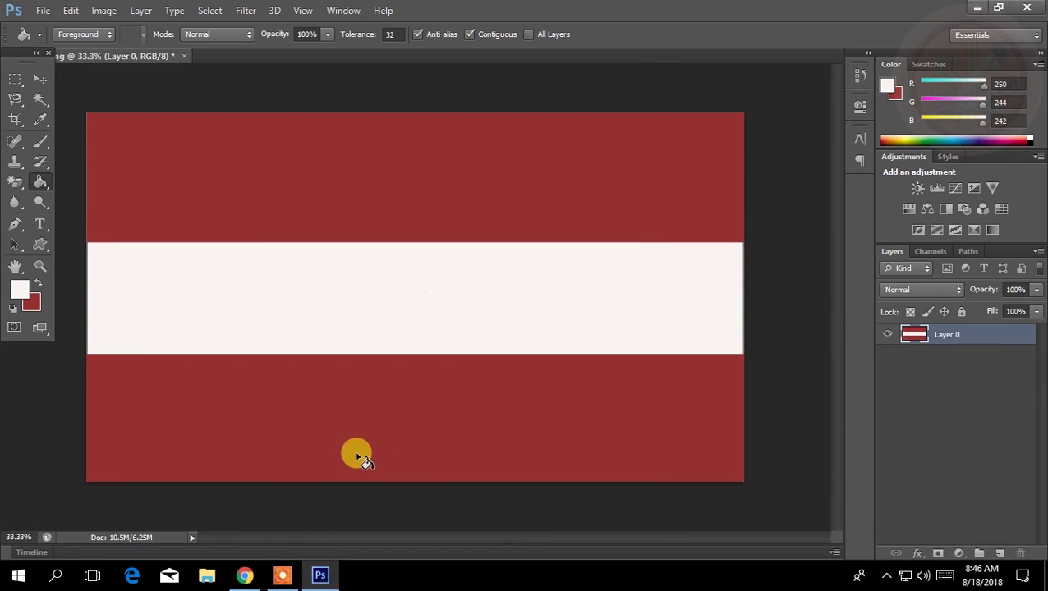
Add a 30 pt 'sharing education' text box on the left of the white band.
click(39, 224)
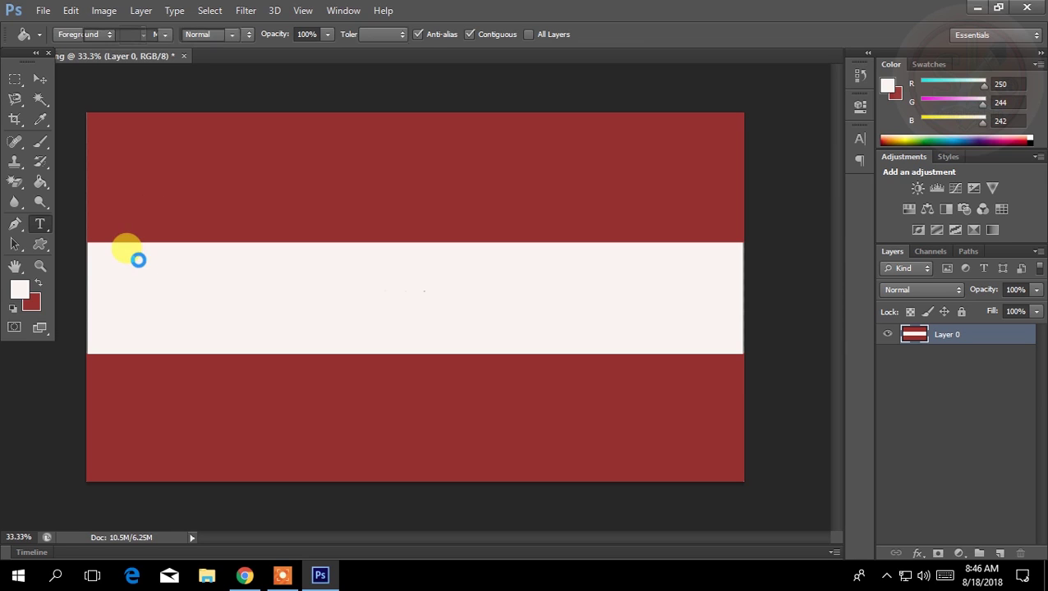
click(137, 257)
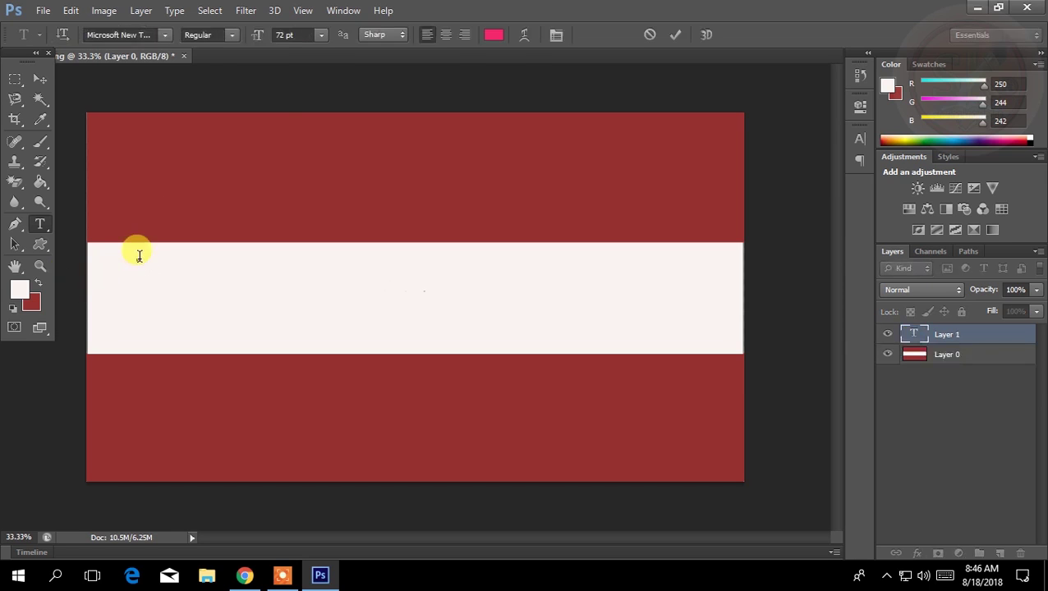
click(320, 36)
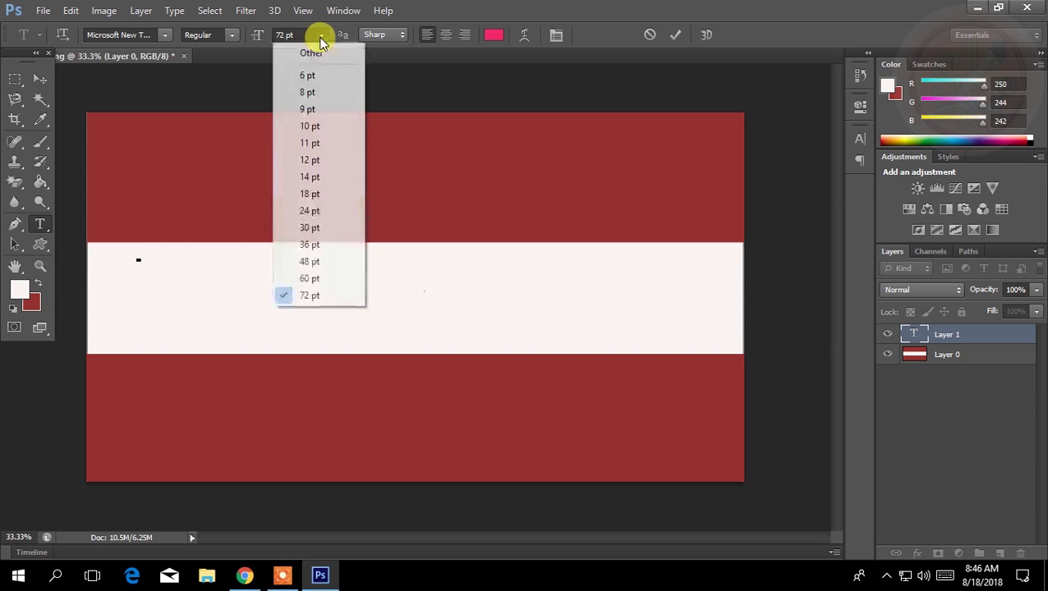
click(312, 228)
text(sharing education)
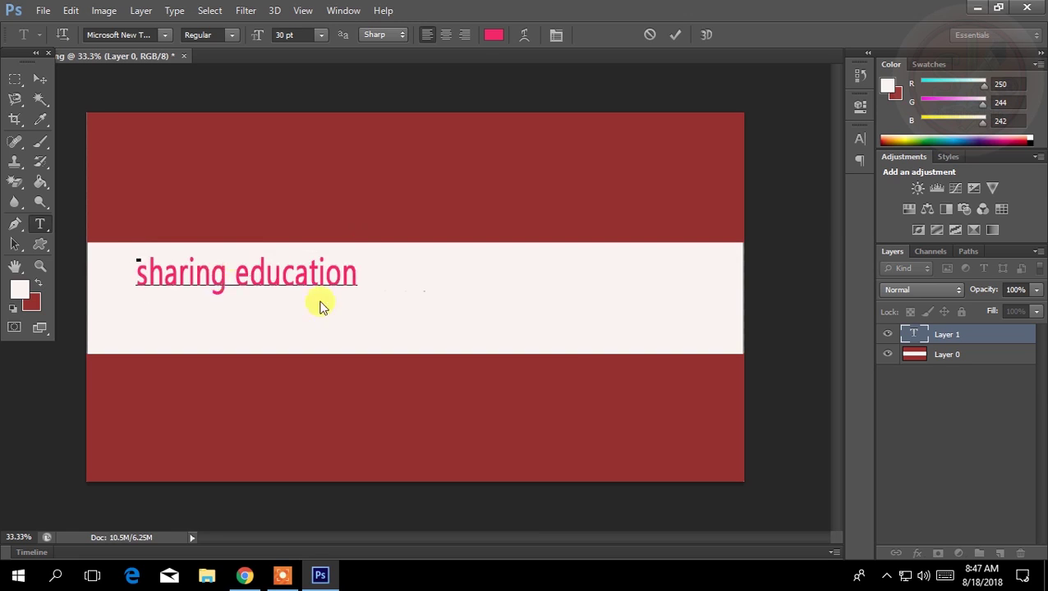
click(951, 334)
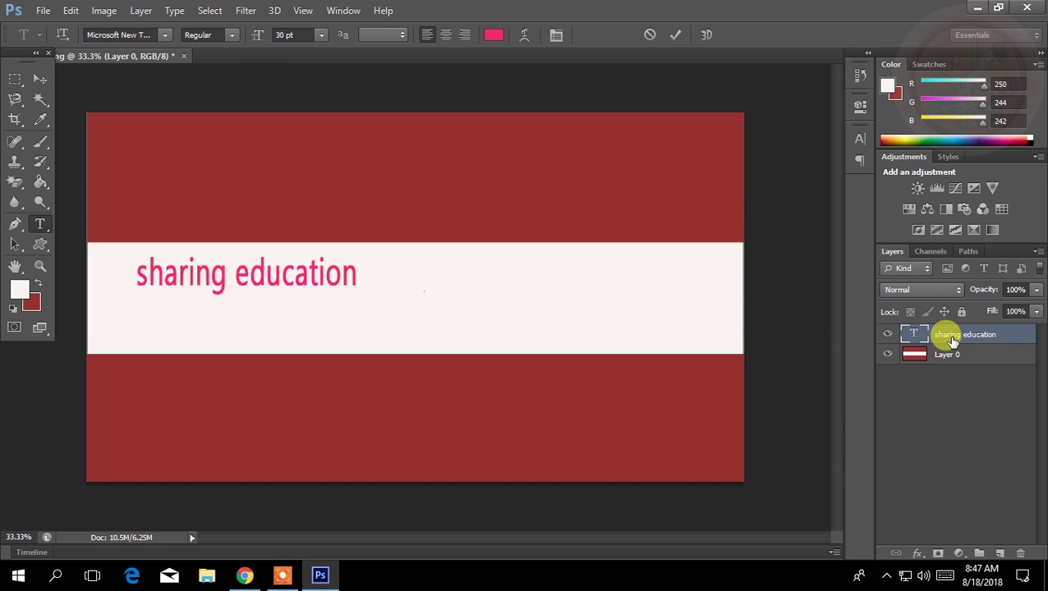
key(Delete)
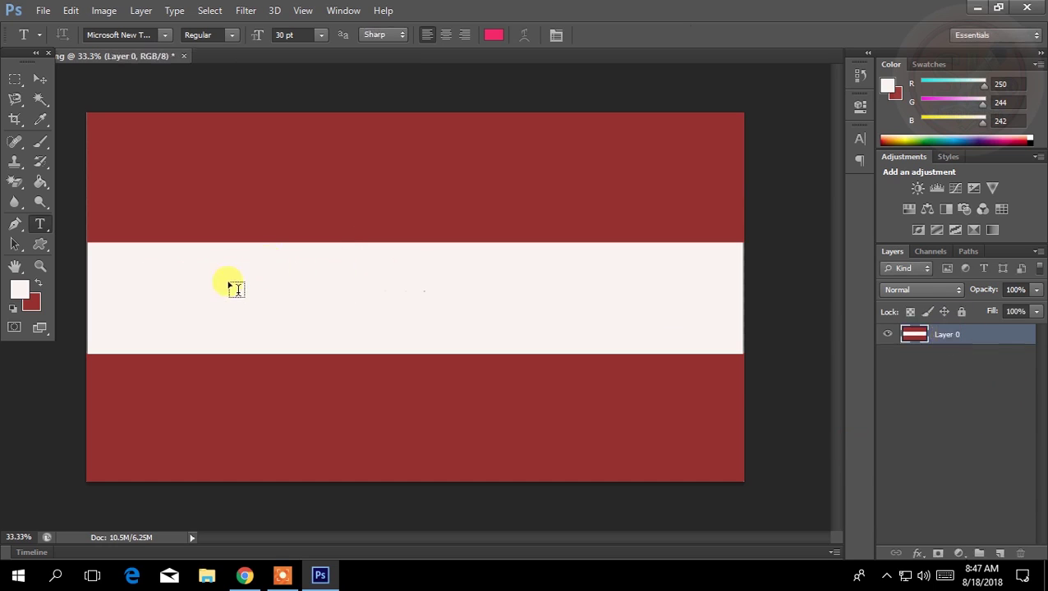
drag(171, 269, 470, 324)
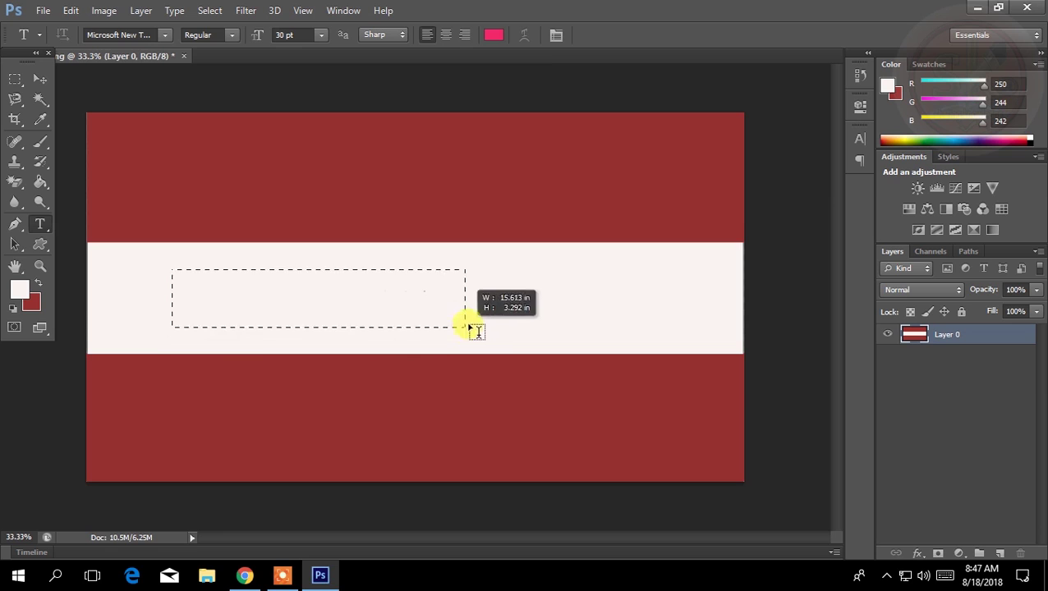
key(ctrl+v)
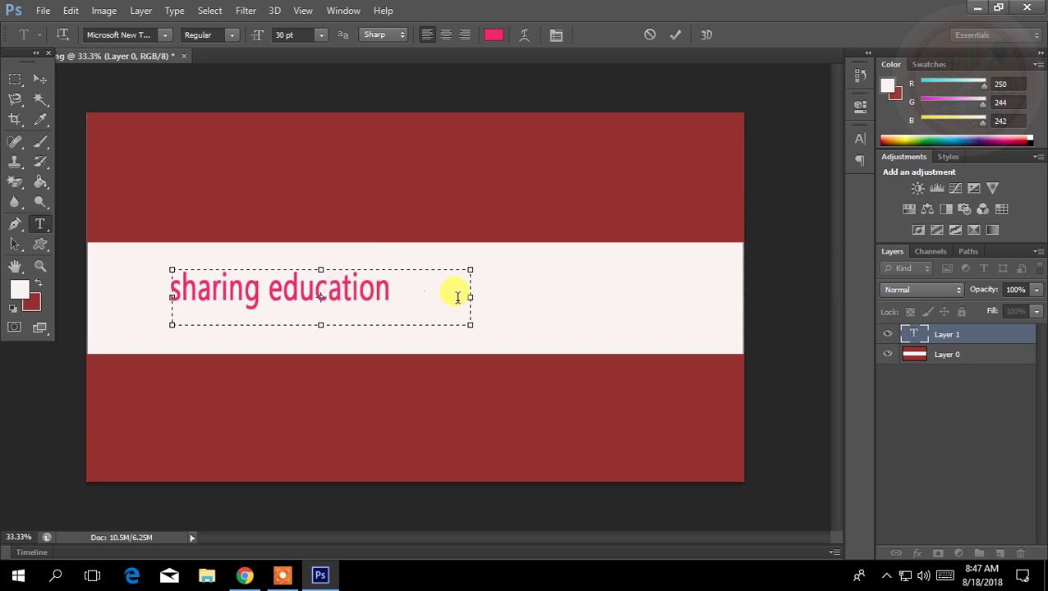
drag(471, 270, 399, 274)
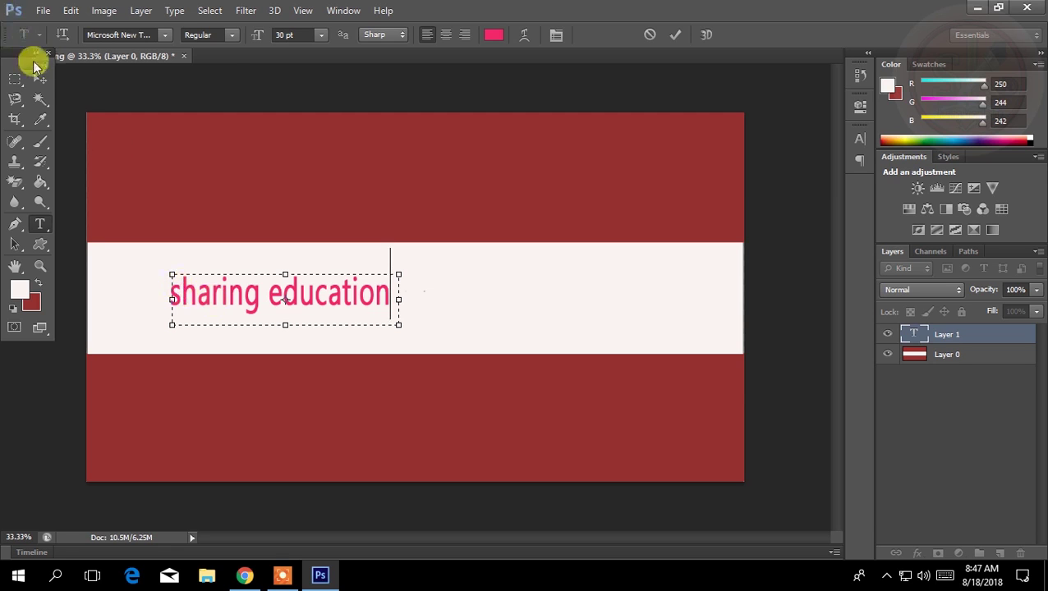
Commit the title and drag it right toward the centre of the band.
click(40, 78)
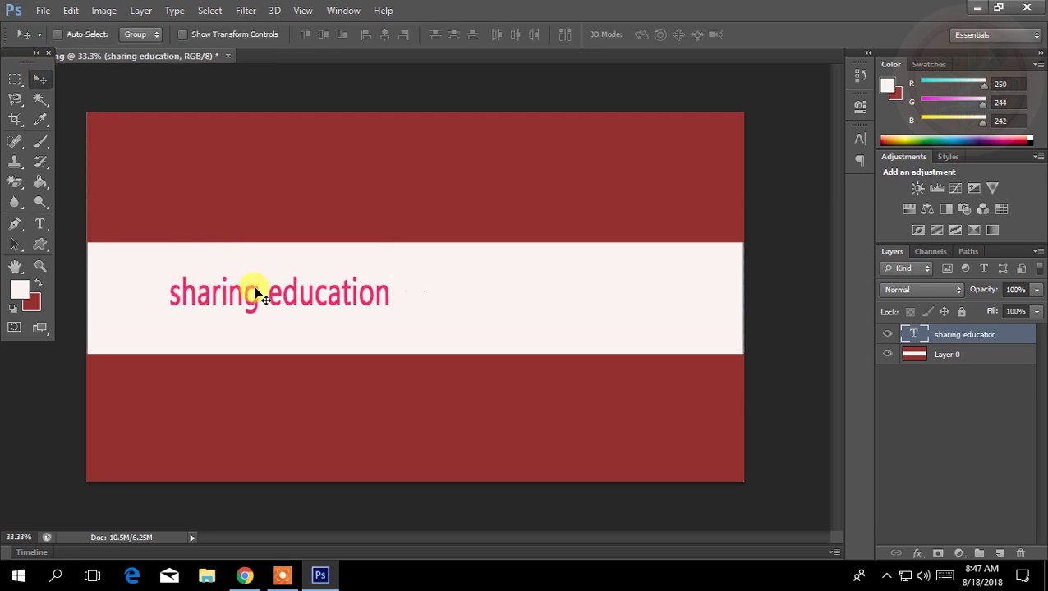
mouse_move(257, 293)
mouse_down()
mouse_move(396, 297)
mouse_move(368, 293)
mouse_up()
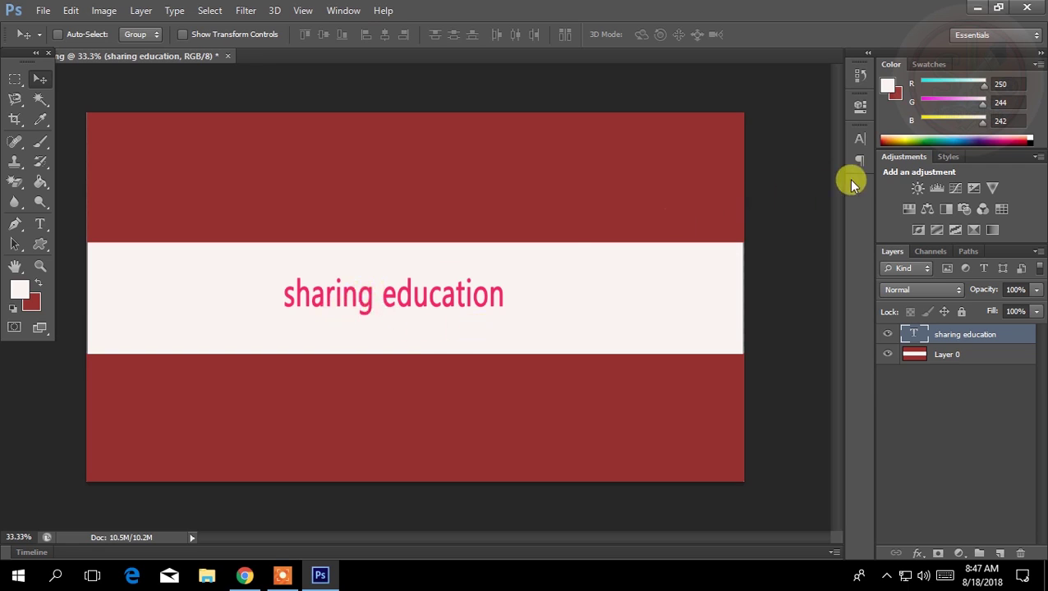
Apply Bevel & Emboss, Stroke and Inner Shadow to the title, with no overlays.
right_click(920, 336)
click(787, 205)
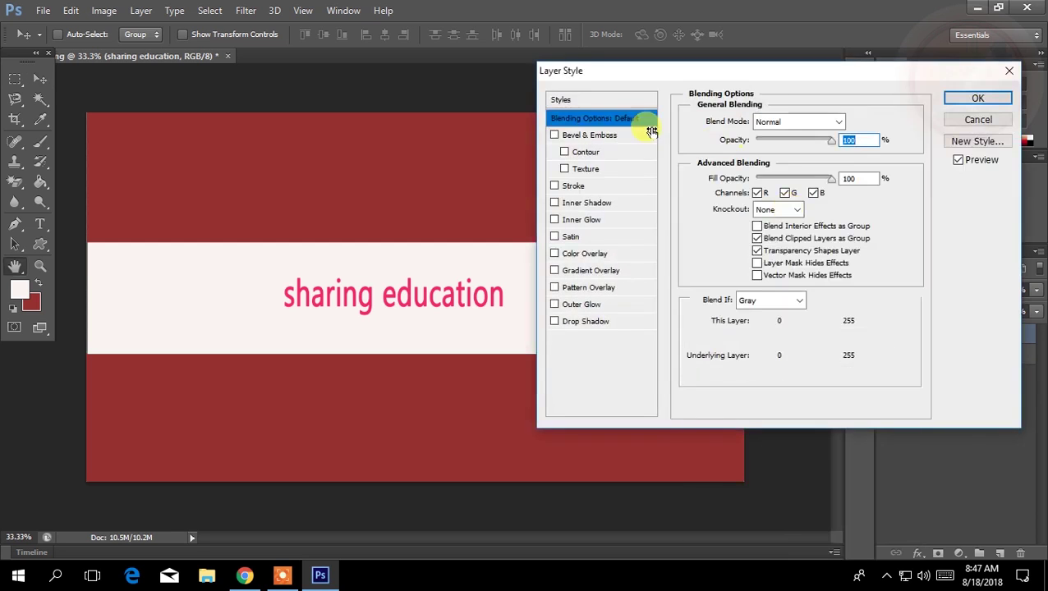
click(554, 136)
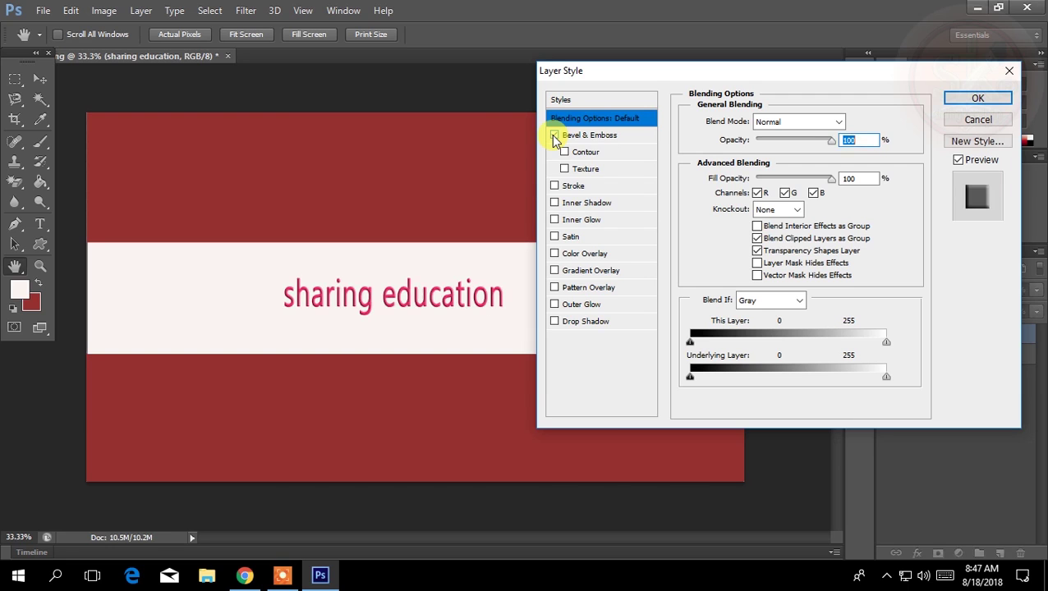
click(554, 187)
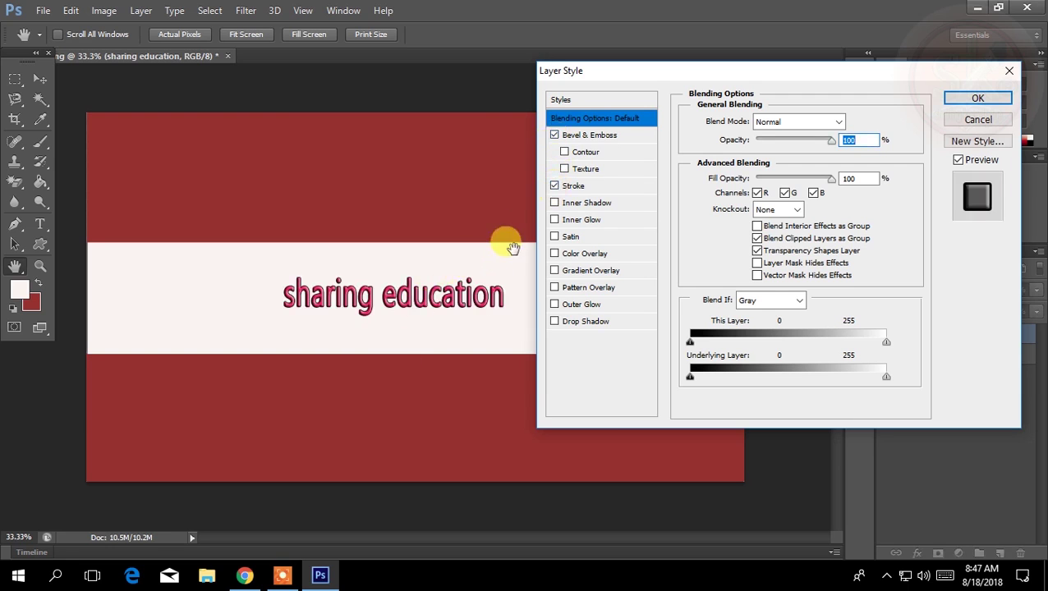
click(556, 204)
click(556, 288)
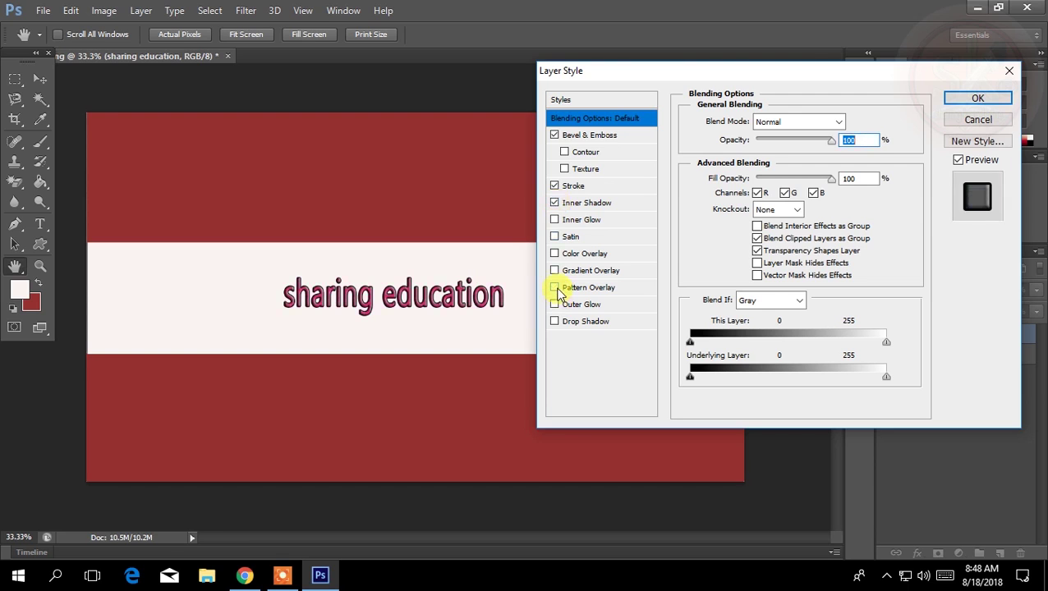
click(556, 254)
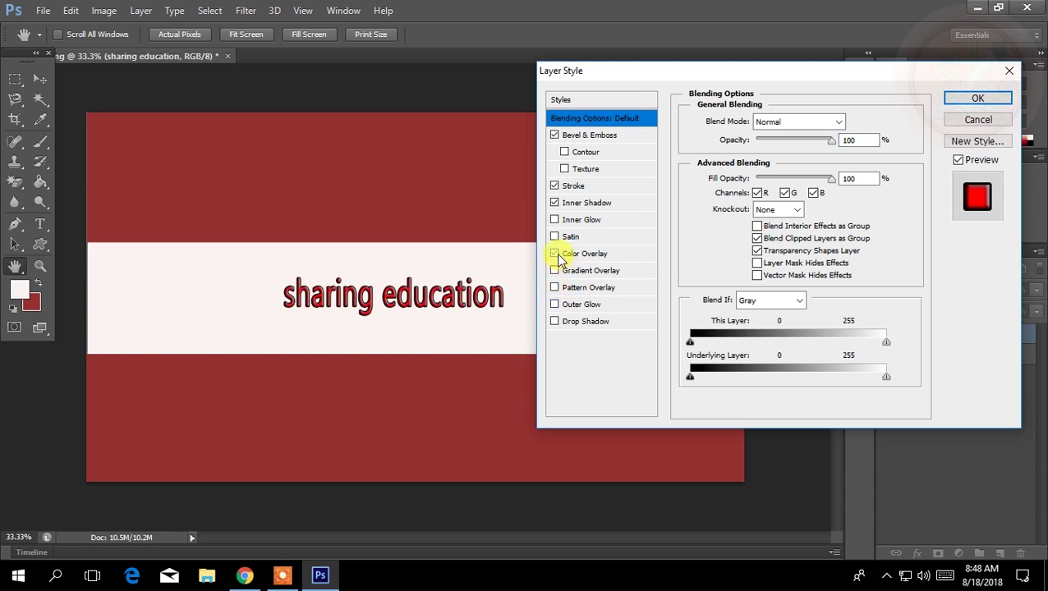
click(556, 254)
click(980, 98)
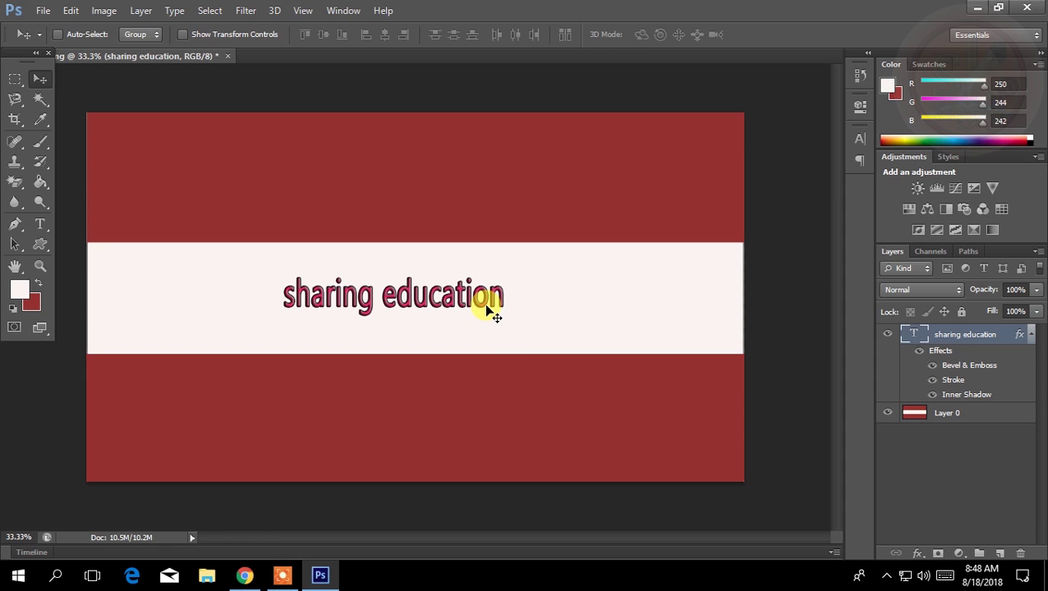
Scale the title up to about 149% × 174% and centre it in the band.
key(ctrl+t)
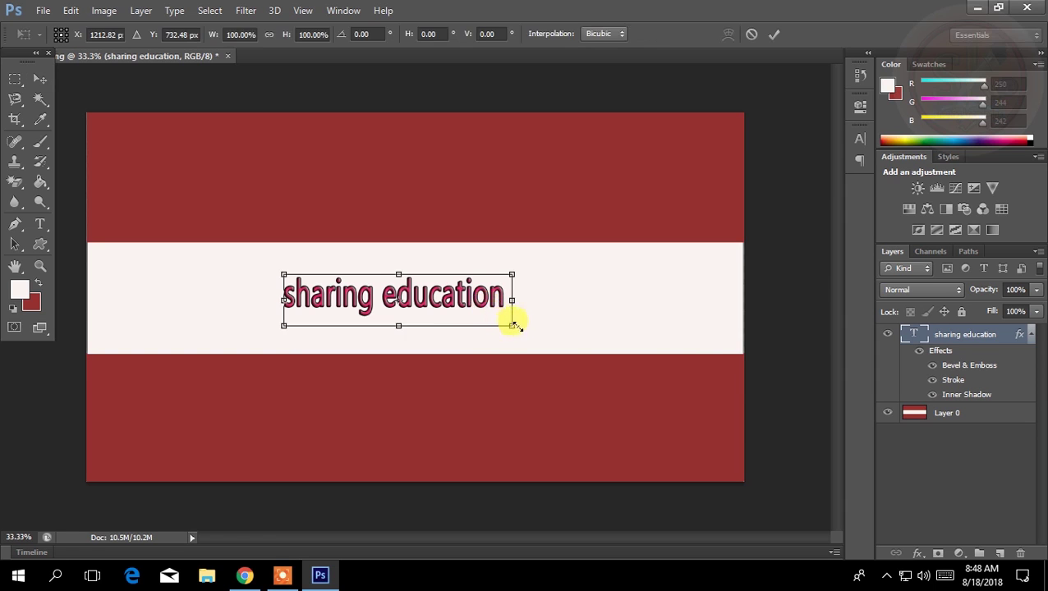
mouse_move(512, 325)
mouse_down()
mouse_move(637, 380)
mouse_move(624, 364)
mouse_up()
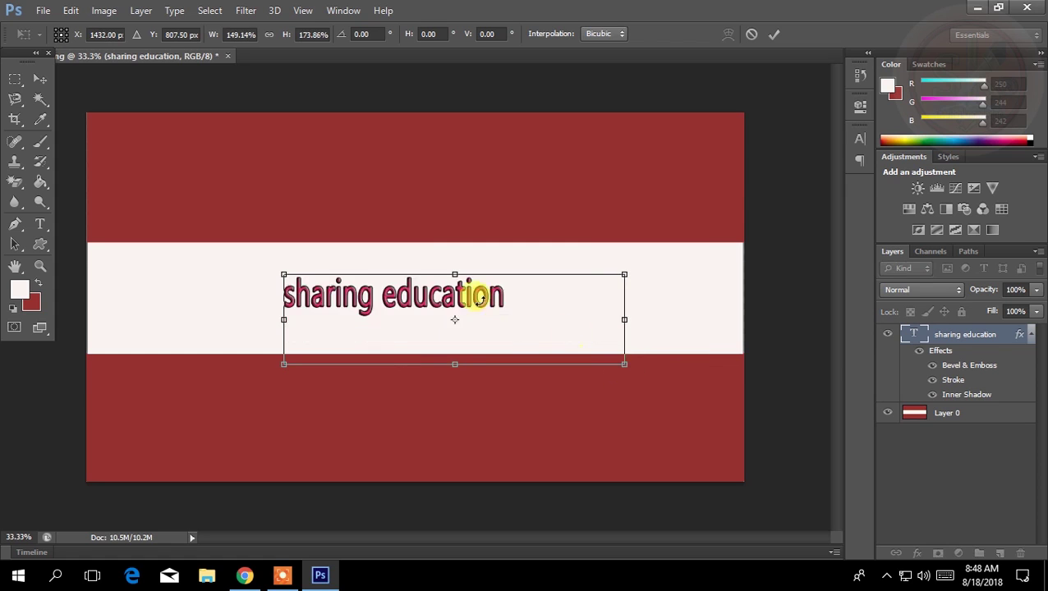
drag(513, 308, 495, 279)
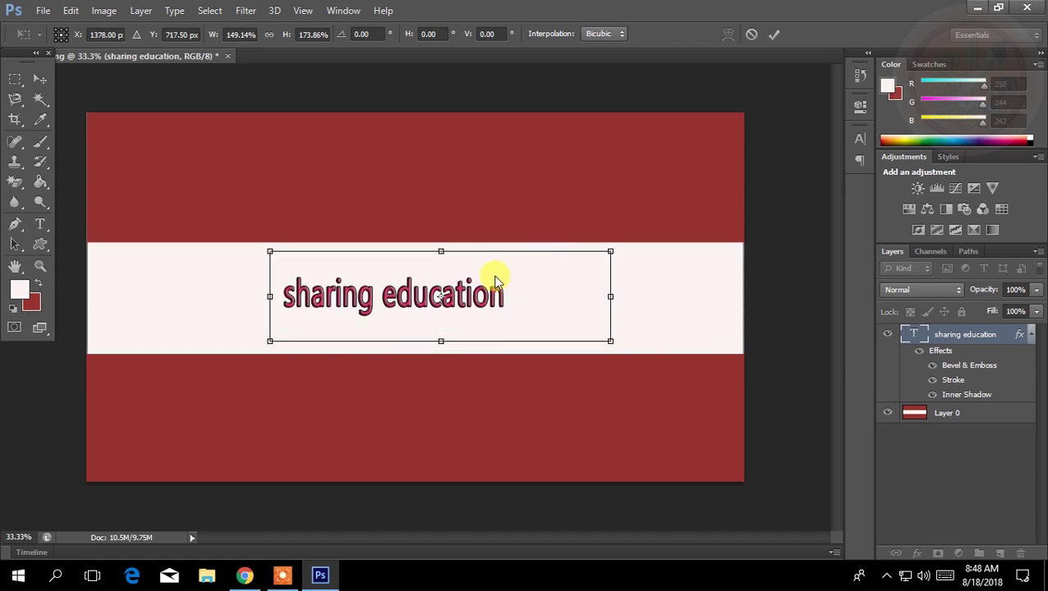
double_click(556, 329)
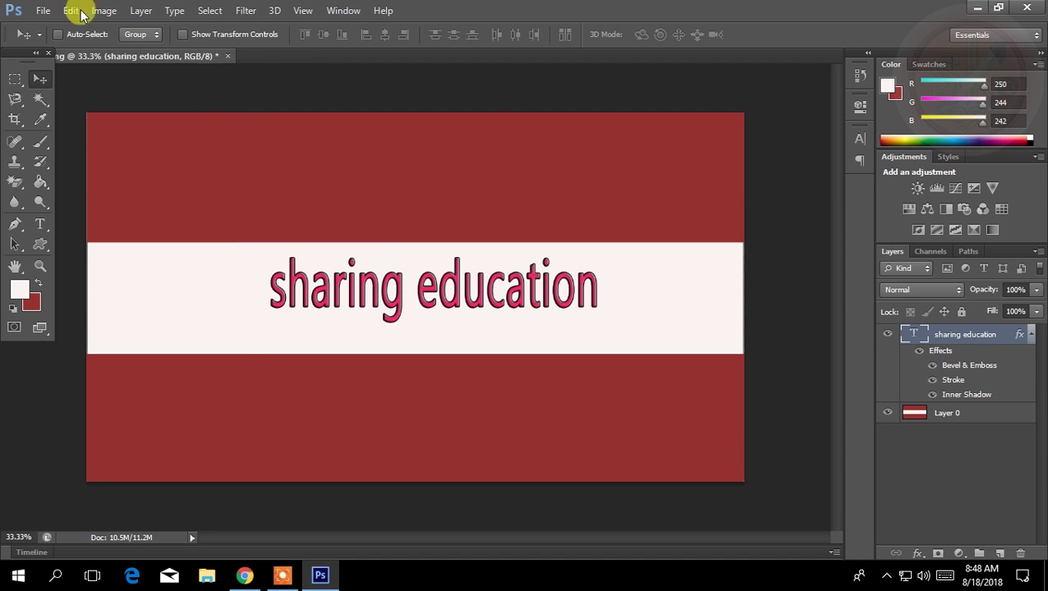
Open the Unt5itled-1 logo image and place a copy left of the 'sharing education' text.
click(43, 10)
click(58, 42)
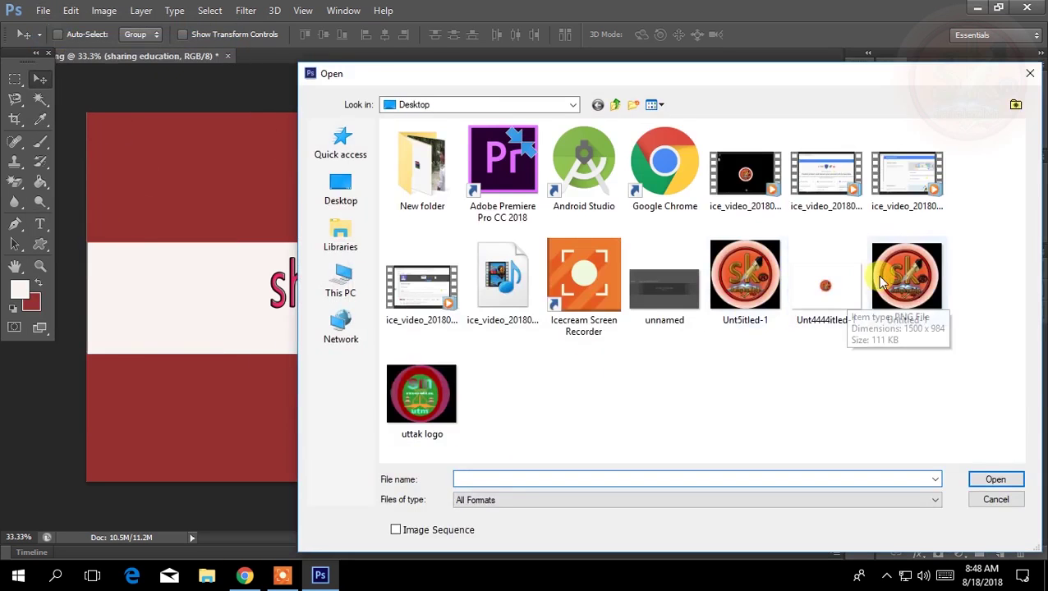
click(746, 279)
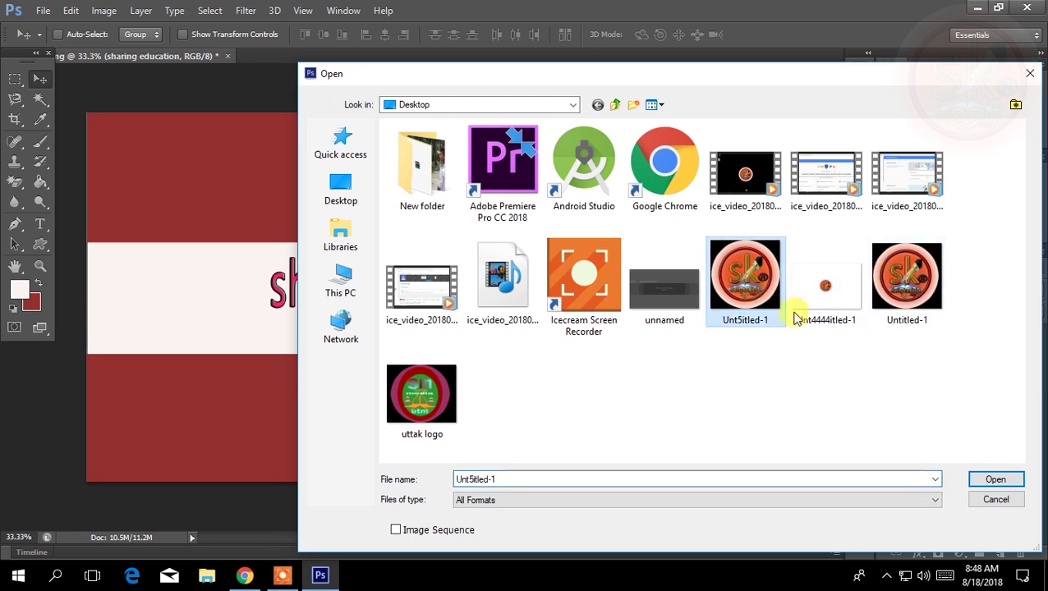
click(995, 483)
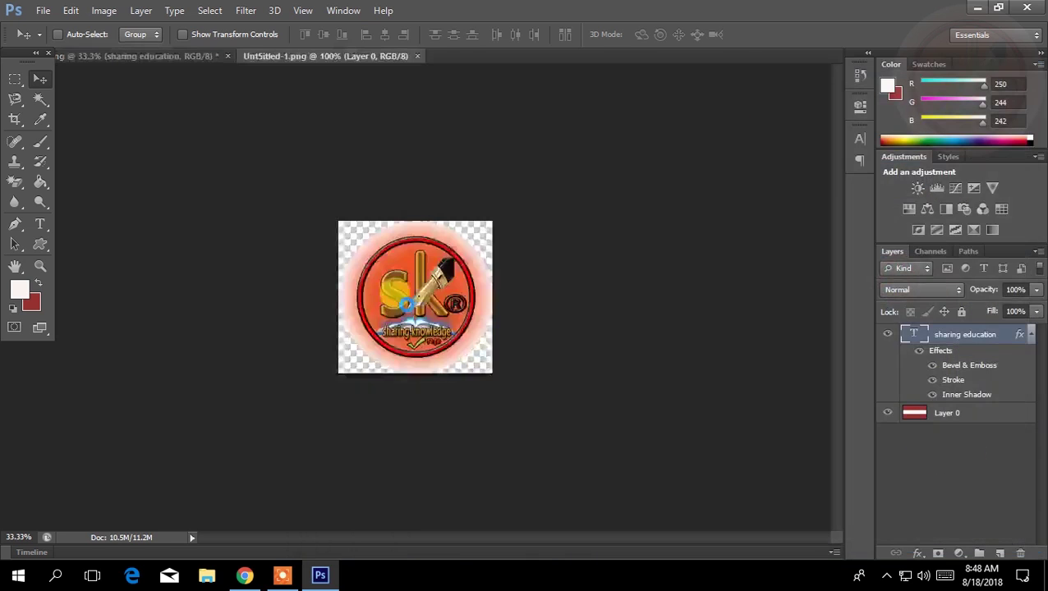
mouse_move(359, 288)
mouse_down()
mouse_move(179, 56)
mouse_move(206, 298)
mouse_up()
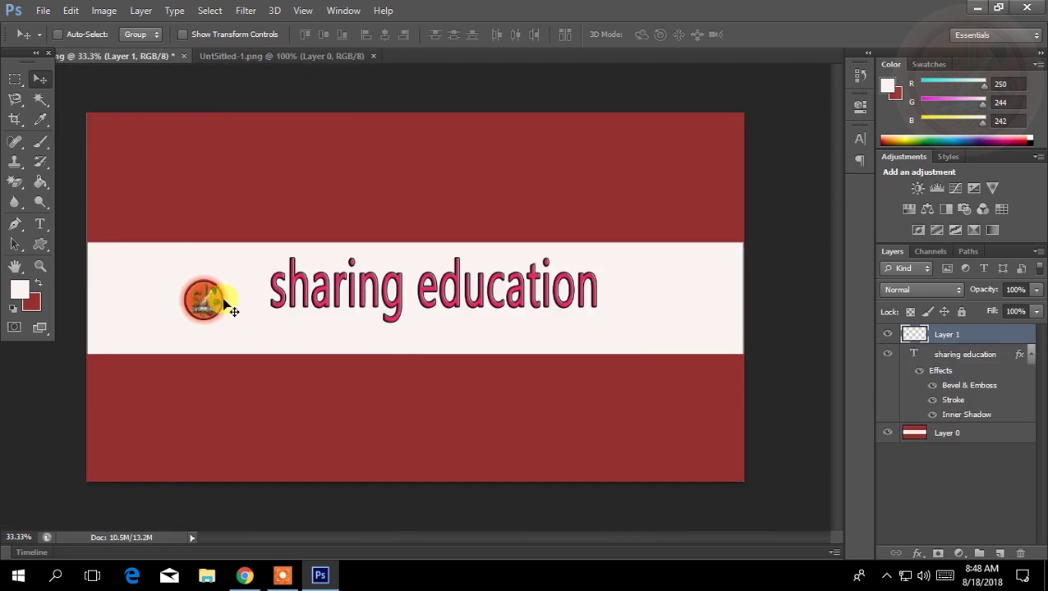
Place a second logo copy right of the text, then select the text and background layers.
click(286, 64)
mouse_move(415, 296)
mouse_down()
mouse_move(146, 56)
mouse_move(301, 211)
mouse_up()
mouse_move(725, 340)
mouse_down()
mouse_move(671, 292)
mouse_move(663, 301)
mouse_up()
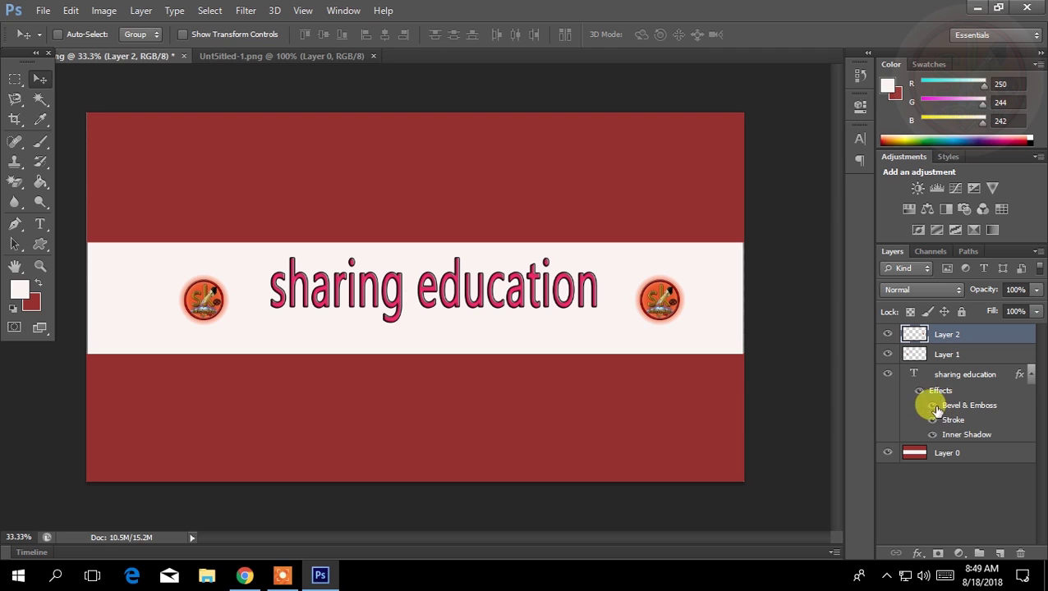
click(907, 431)
click(910, 451)
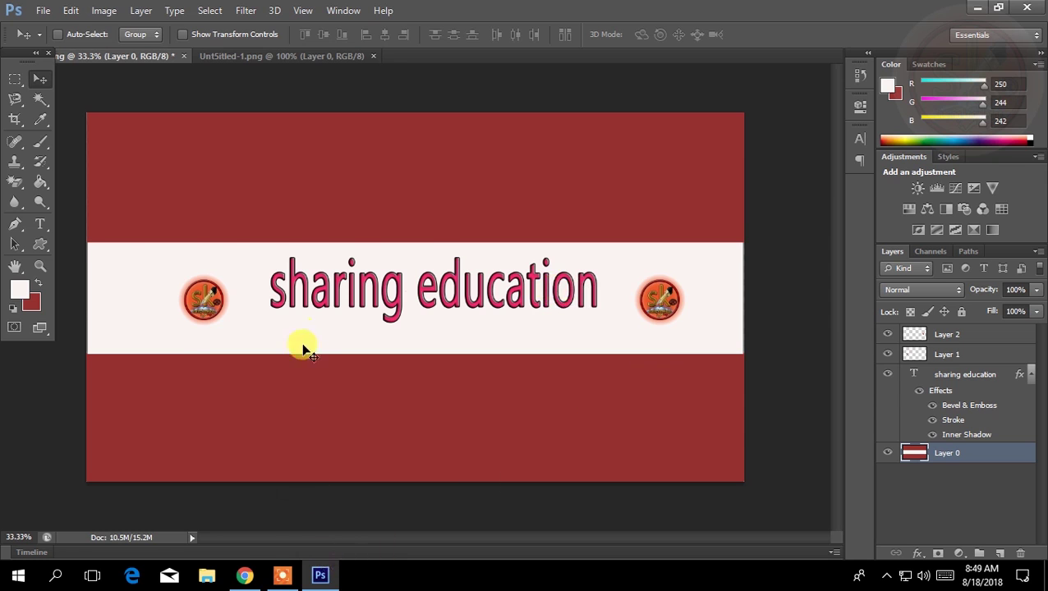
Search Google Images for 'collor effect' in the browser.
click(247, 575)
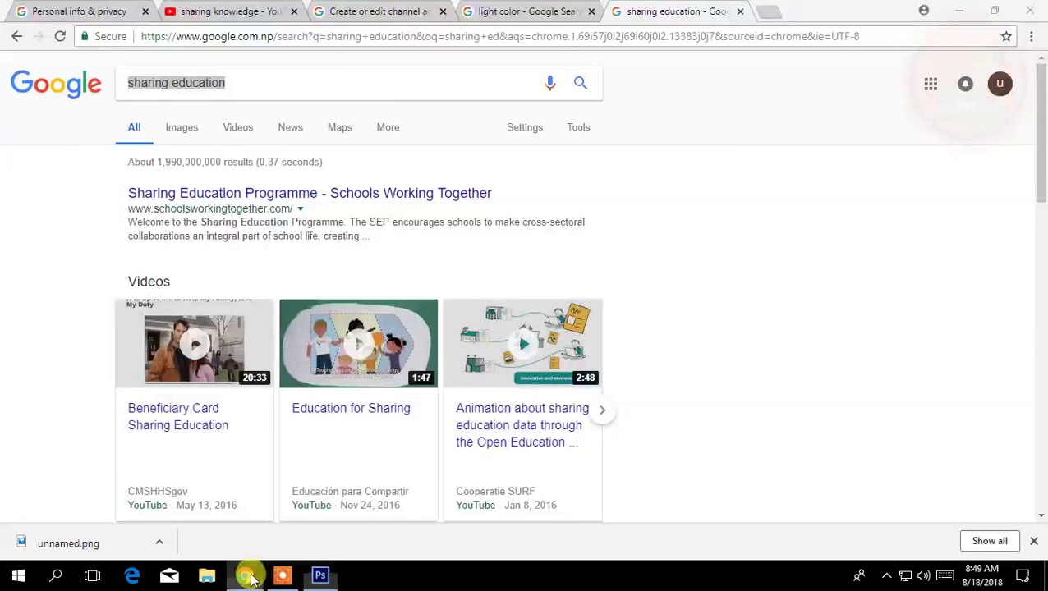
click(377, 38)
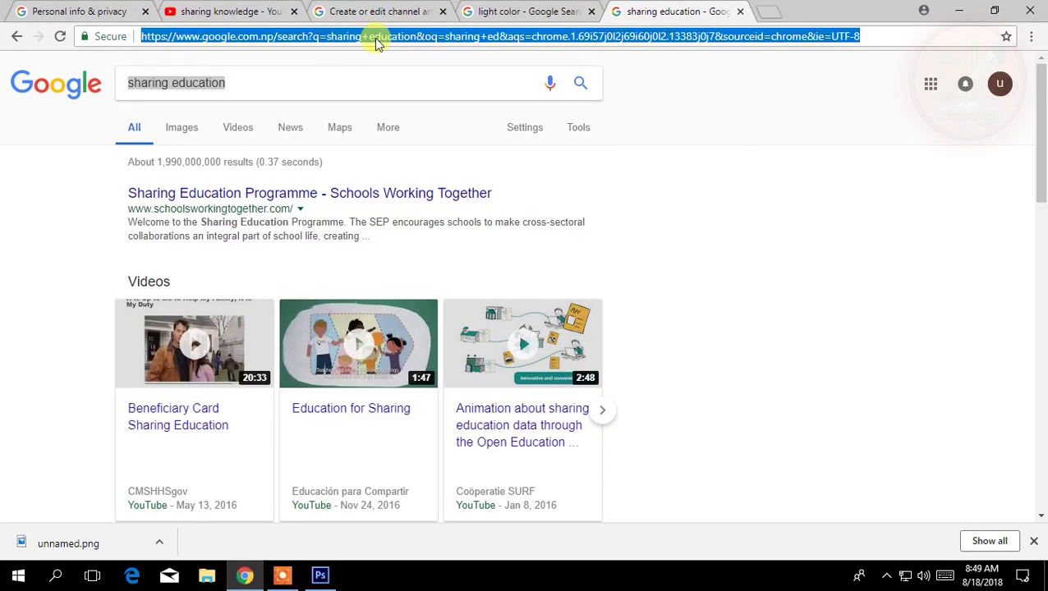
text(collor )
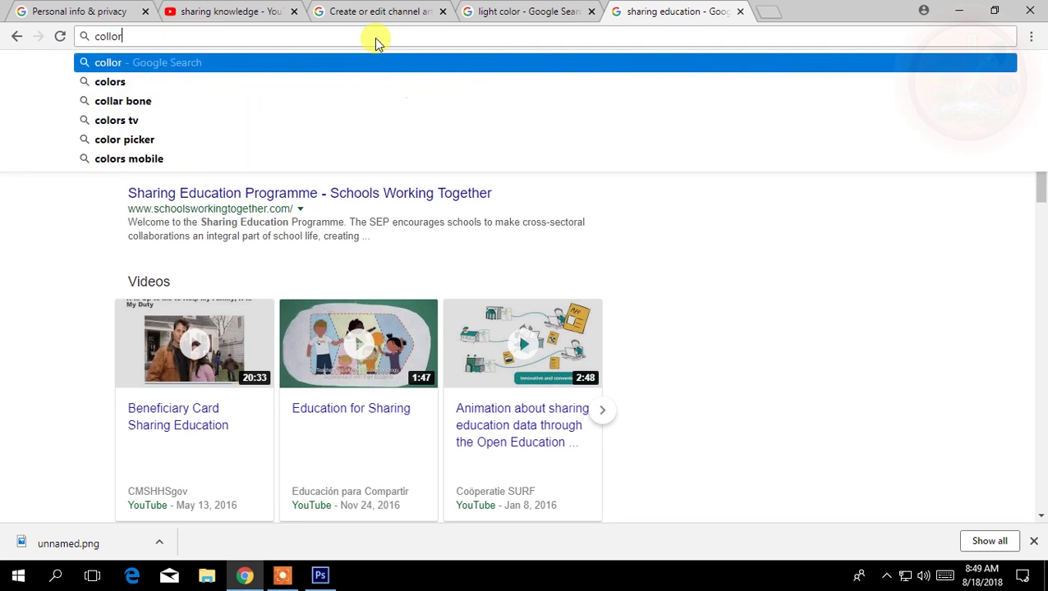
text(effect)
key(Return)
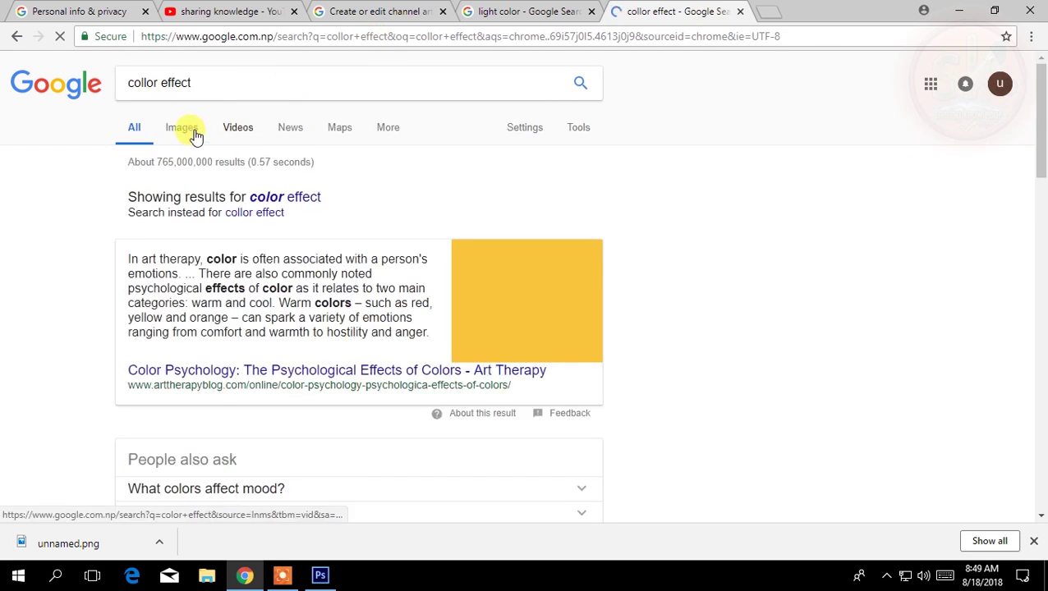
click(196, 137)
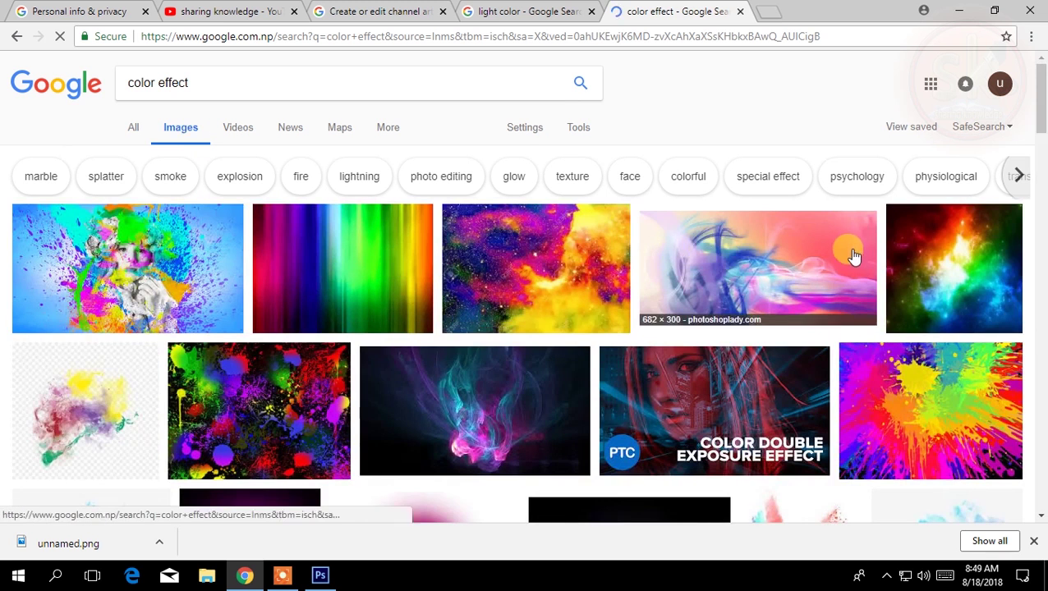
Save the colourful swirl image from the results to the Desktop.
scroll(854, 252, down, 2)
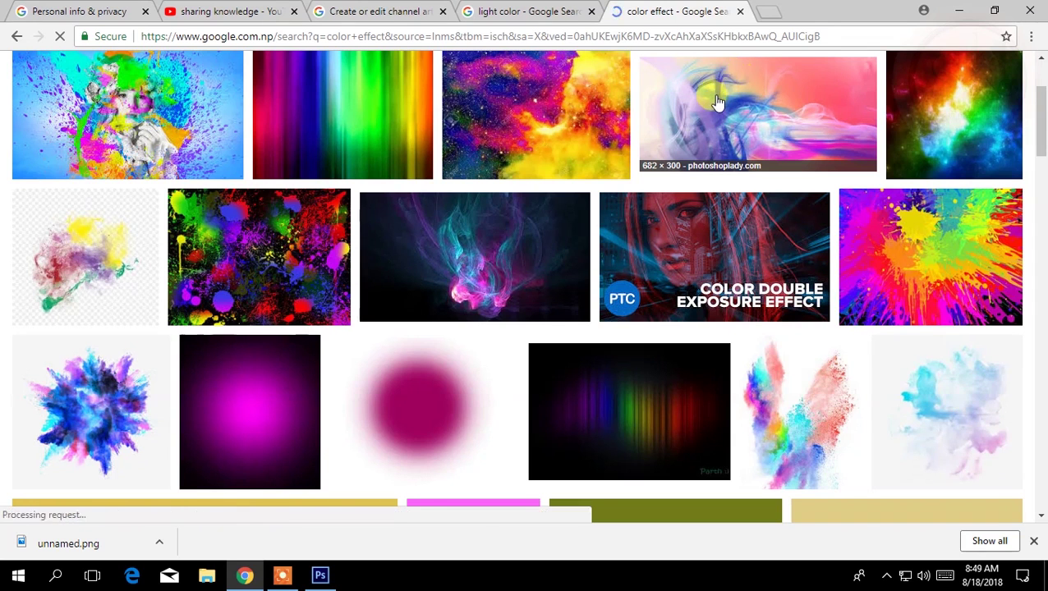
right_click(343, 222)
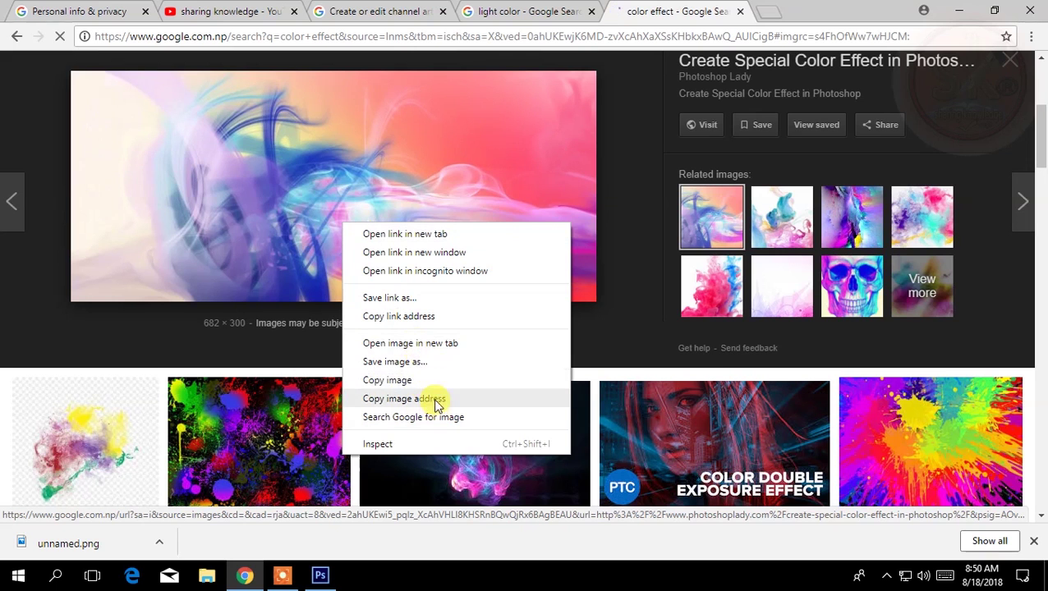
click(411, 361)
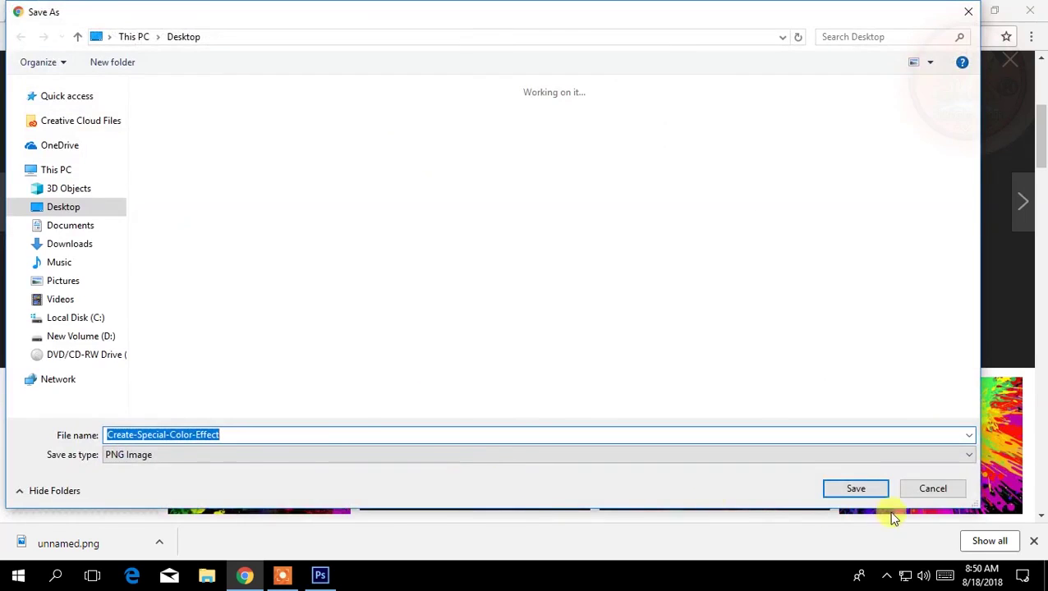
click(860, 487)
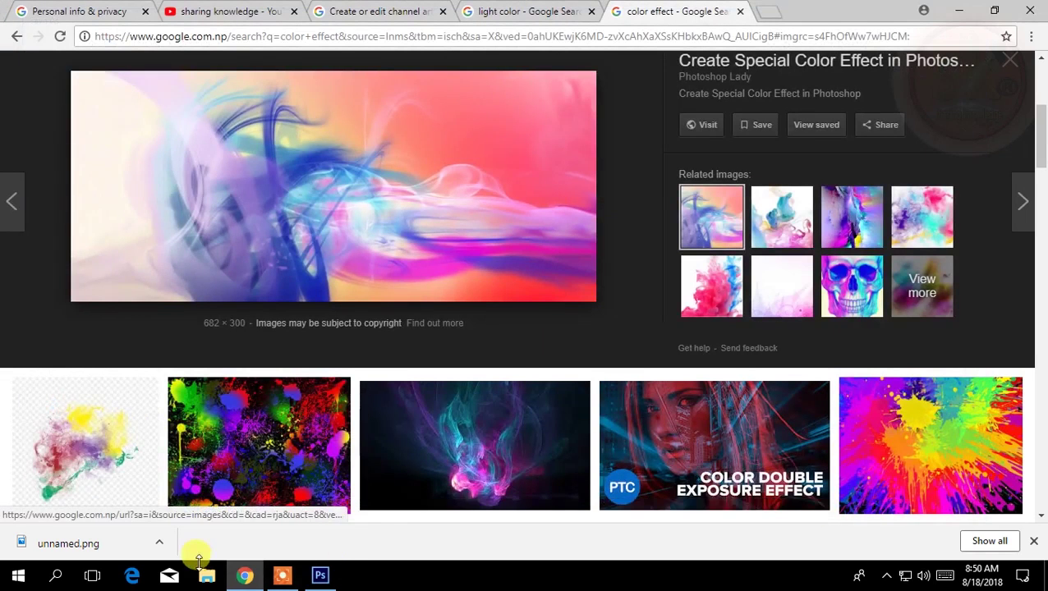
Open Create-Special-Color-Effect.png and drop it into the banner's middle band as Layer 3.
click(320, 577)
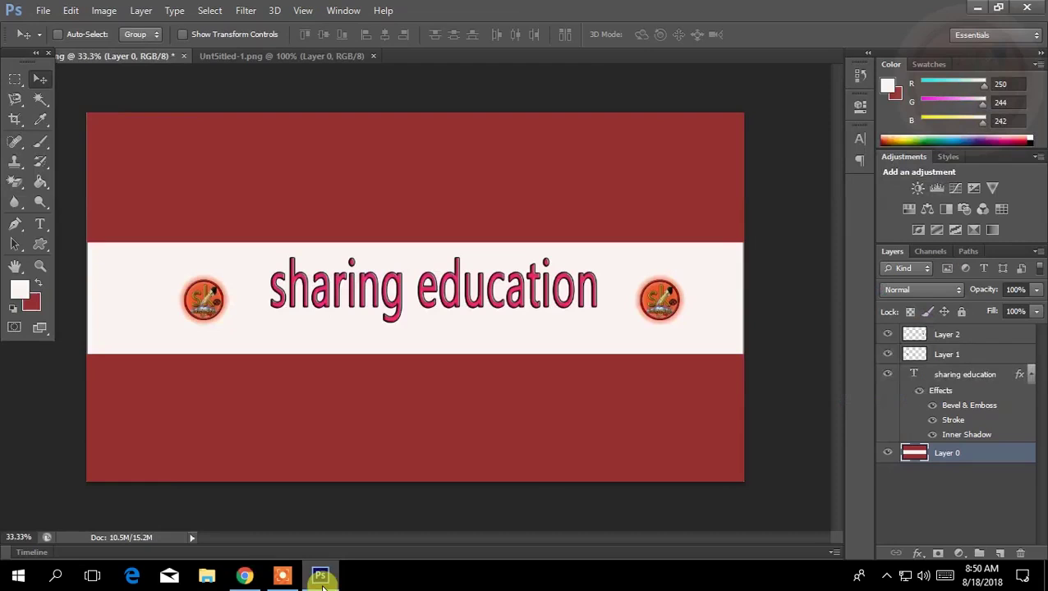
click(42, 10)
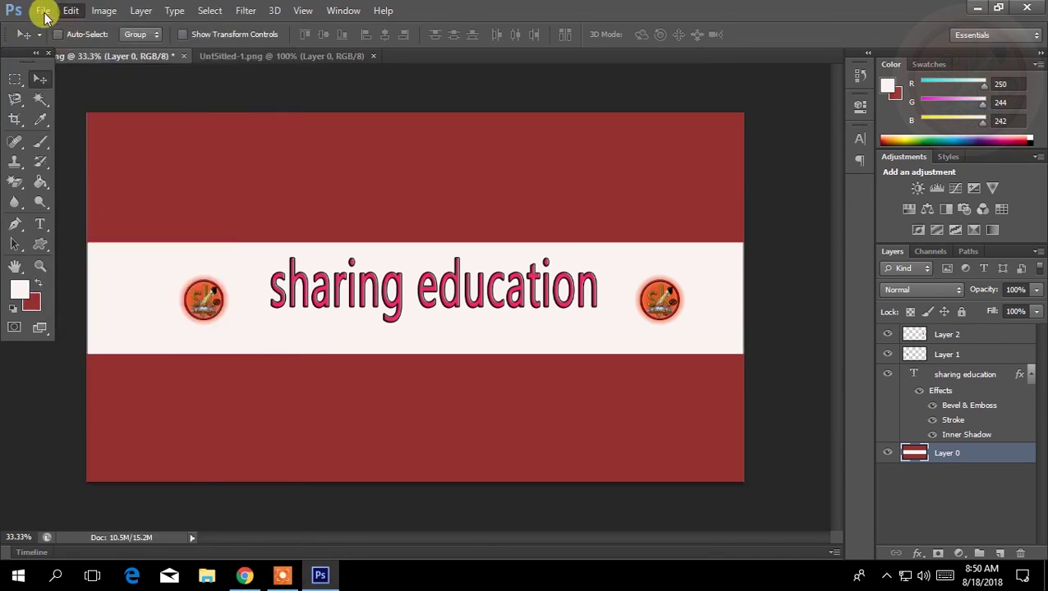
click(55, 42)
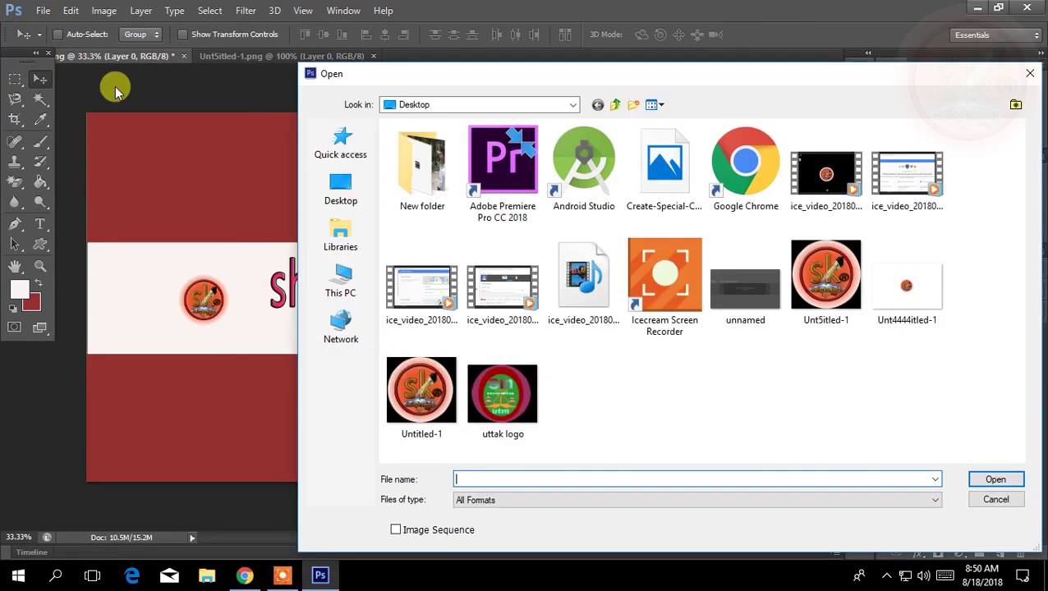
click(645, 189)
click(996, 481)
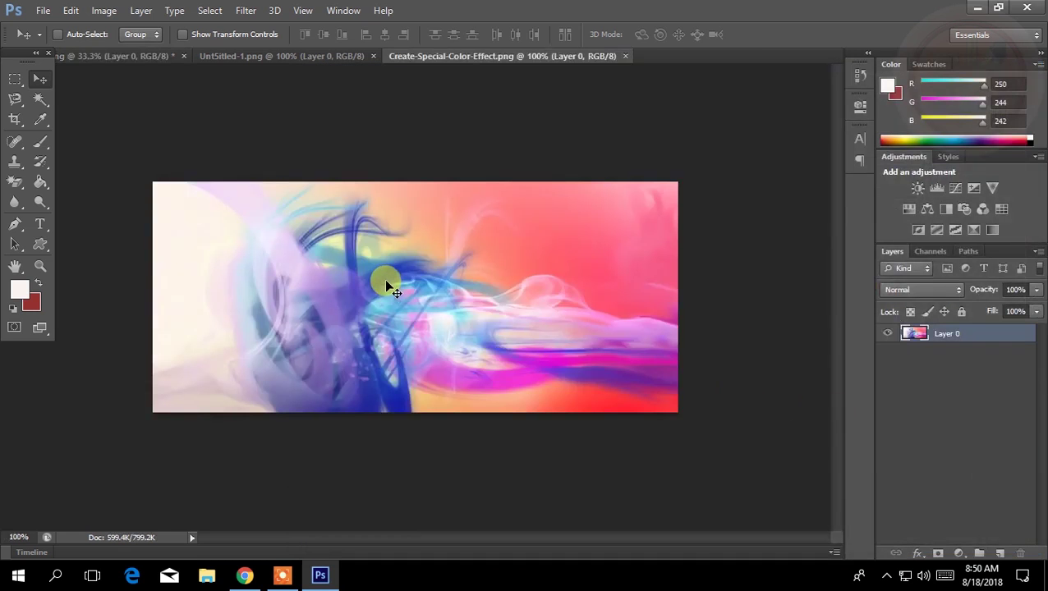
mouse_move(452, 316)
mouse_down()
mouse_move(319, 70)
mouse_move(123, 53)
mouse_move(377, 264)
mouse_move(444, 293)
mouse_up()
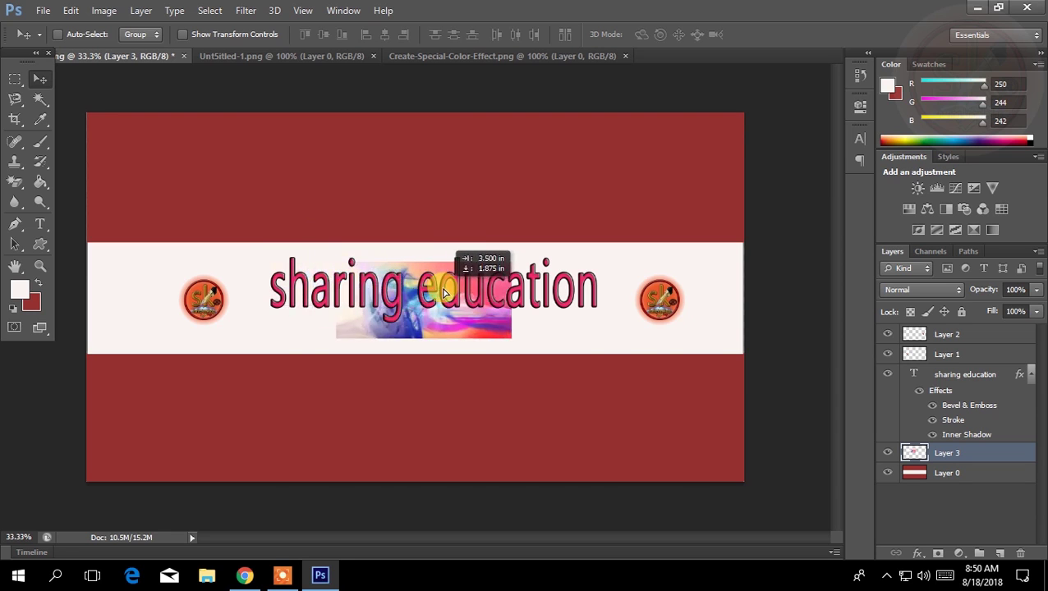
click(723, 396)
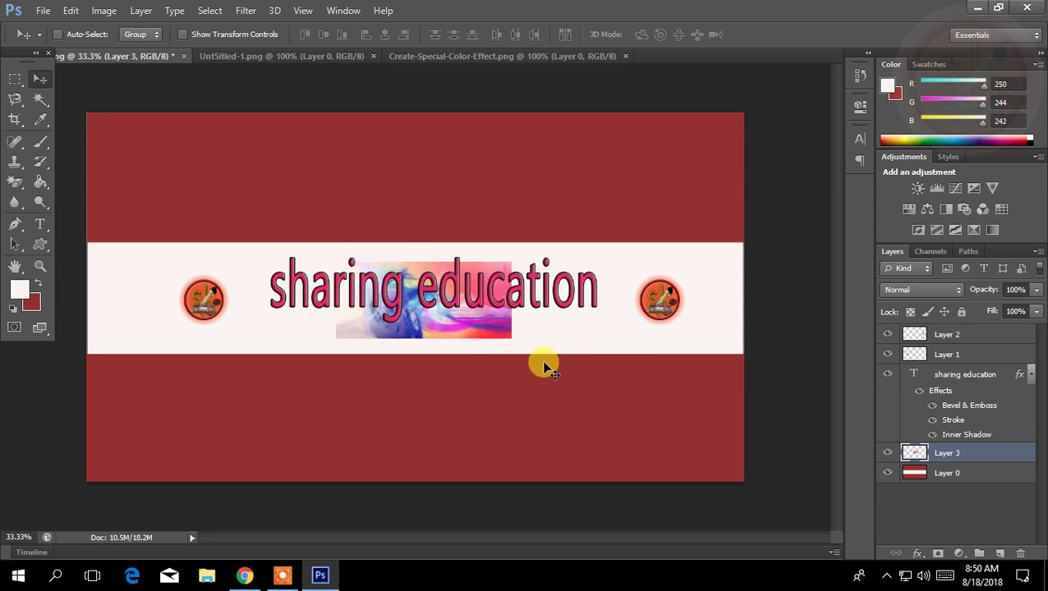
Free-transform the swirl layer to about 375% wide and 148% tall across the middle band.
key(ctrl+t)
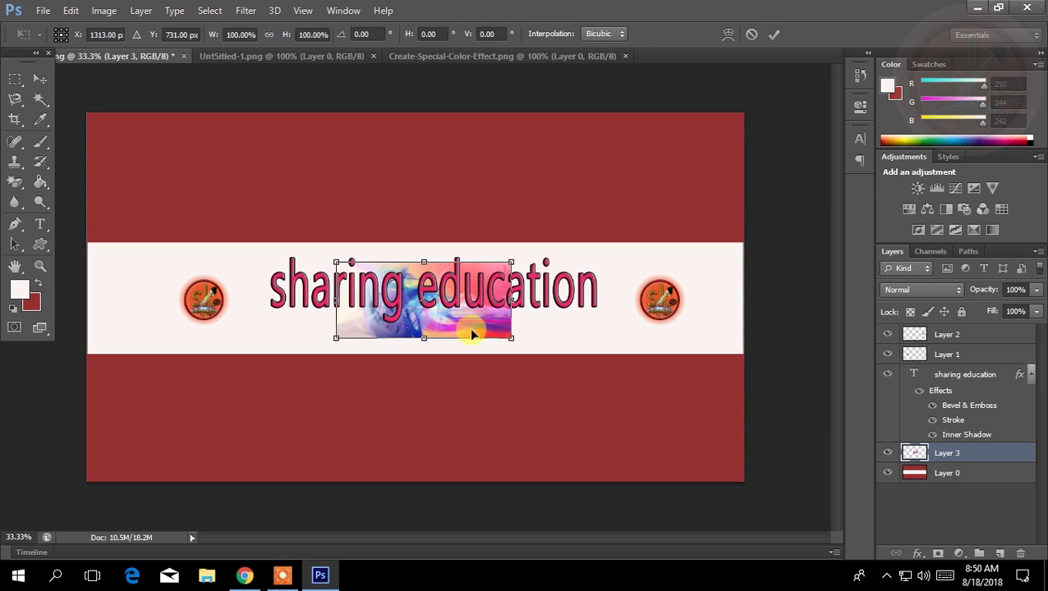
mouse_move(511, 337)
mouse_down()
mouse_move(734, 340)
mouse_move(741, 356)
mouse_up()
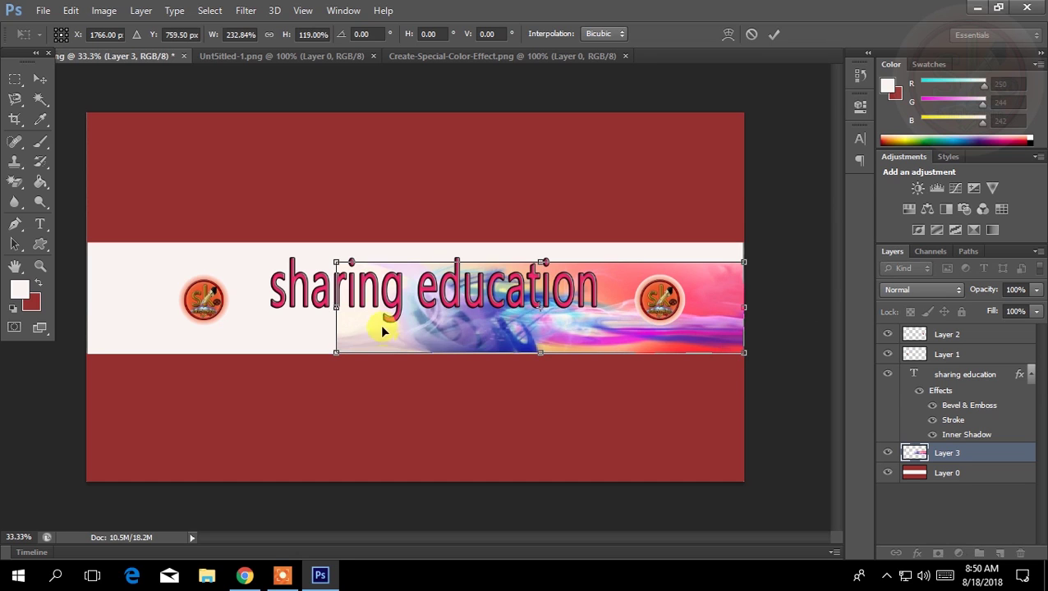
drag(336, 307, 75, 311)
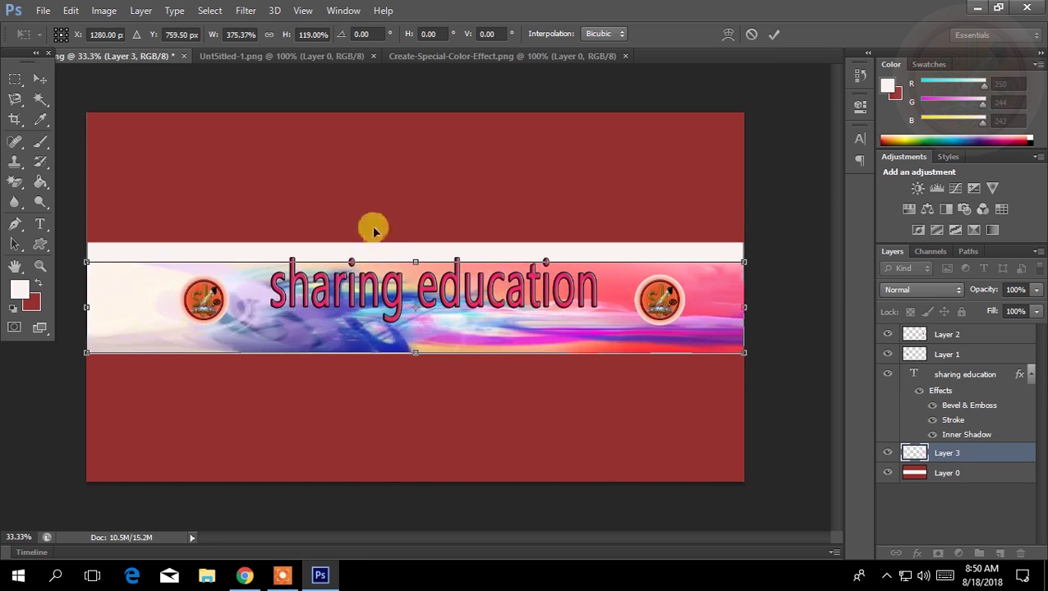
drag(415, 243, 415, 238)
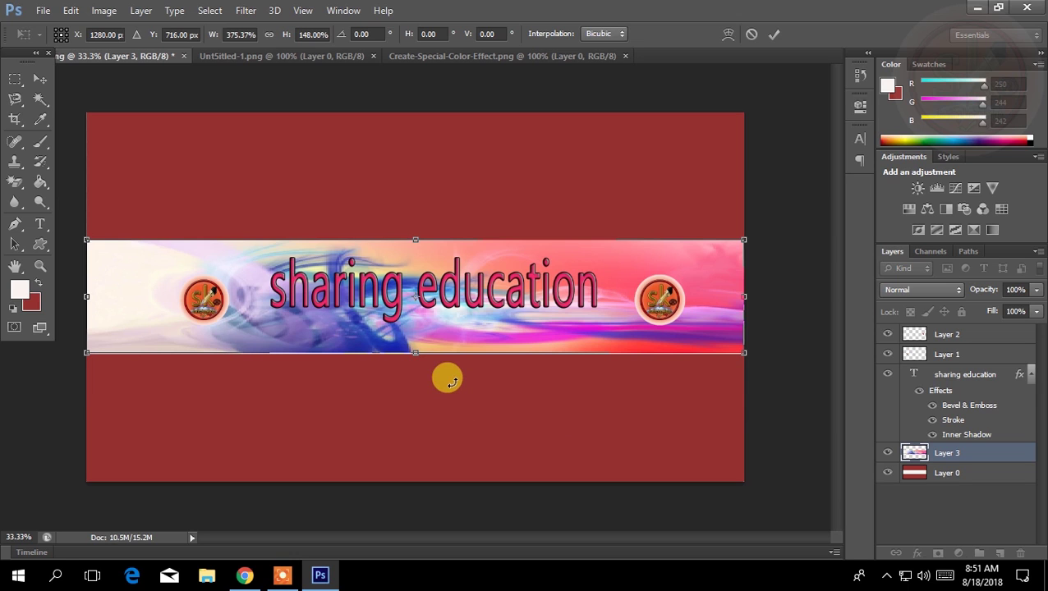
key(Return)
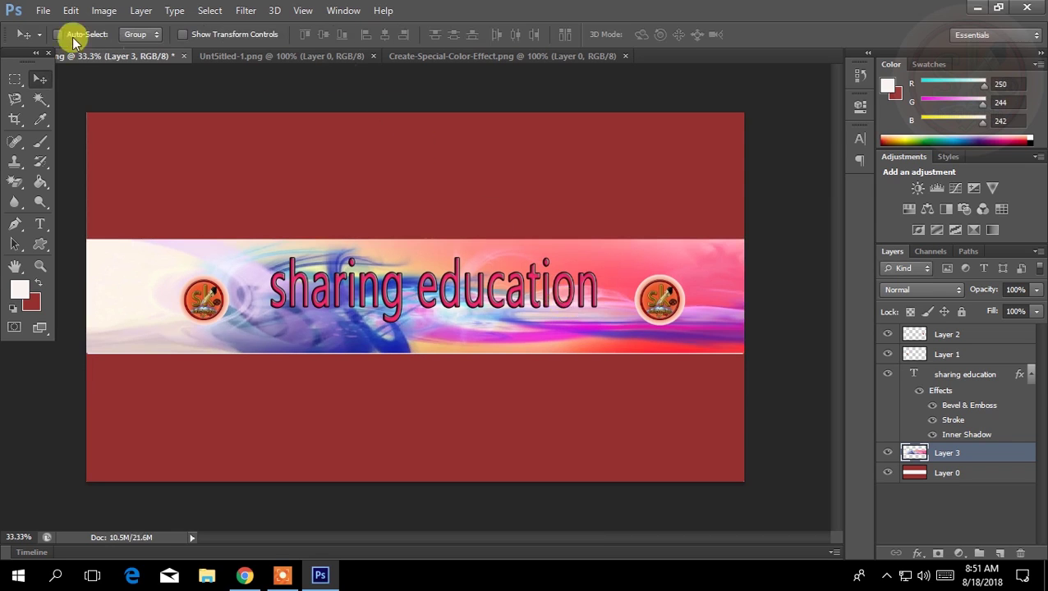
Save the banner as unnamed.jpg in JPEG format at maximum quality 12.
click(44, 11)
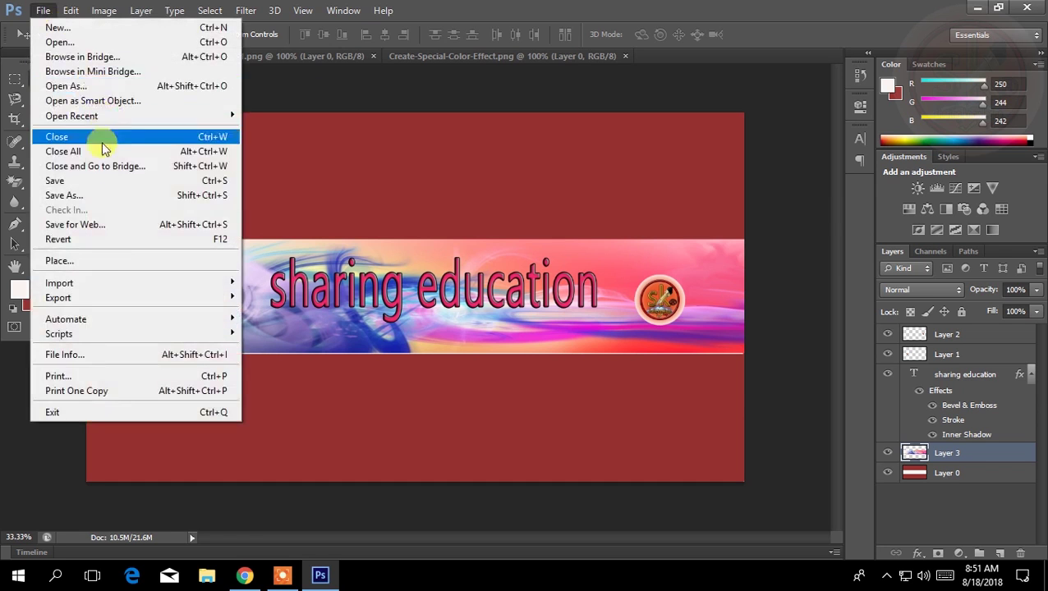
click(73, 196)
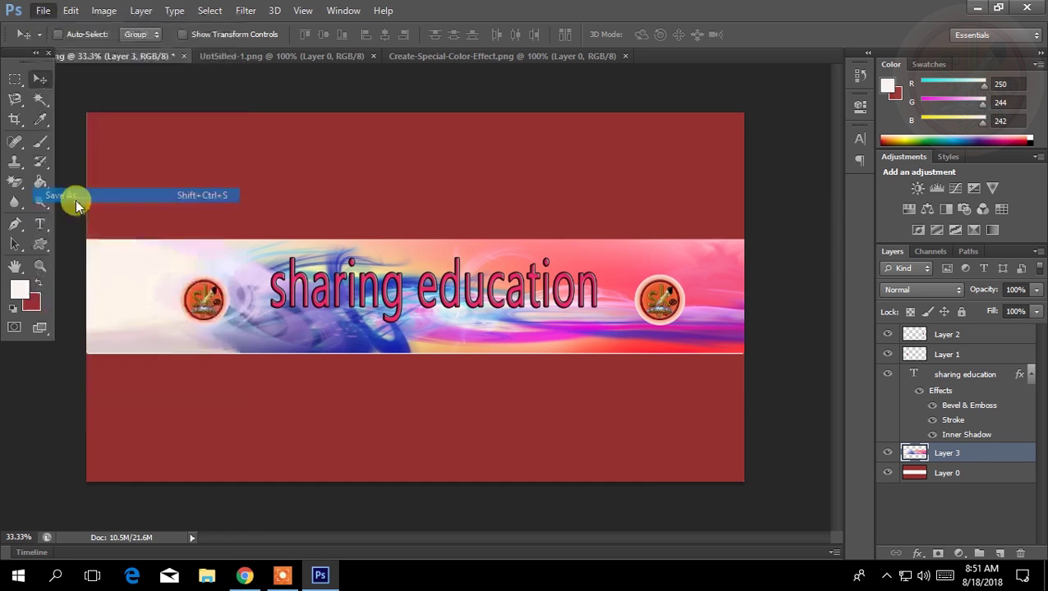
click(532, 368)
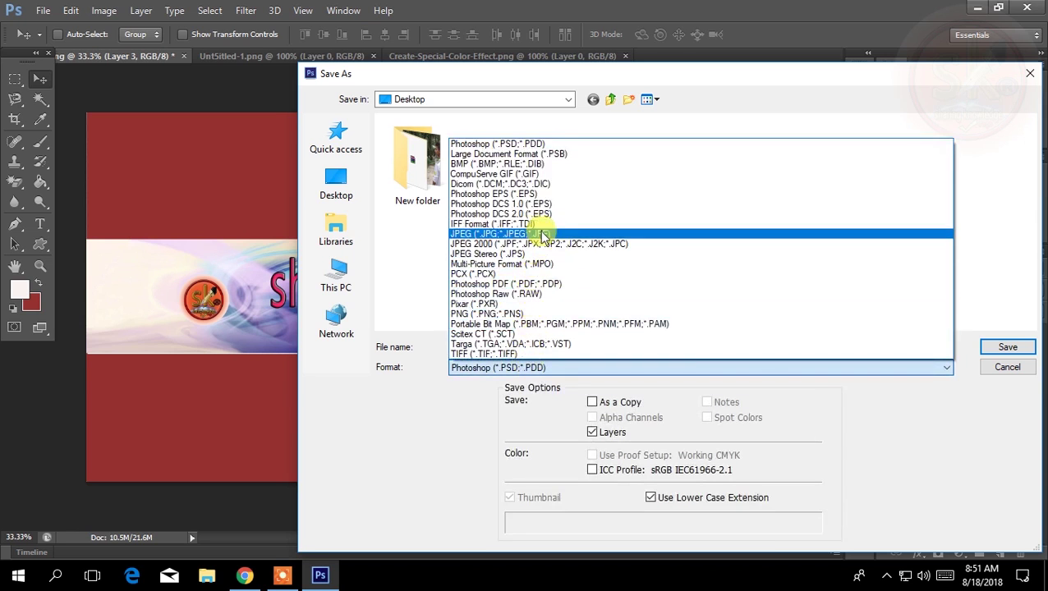
click(538, 234)
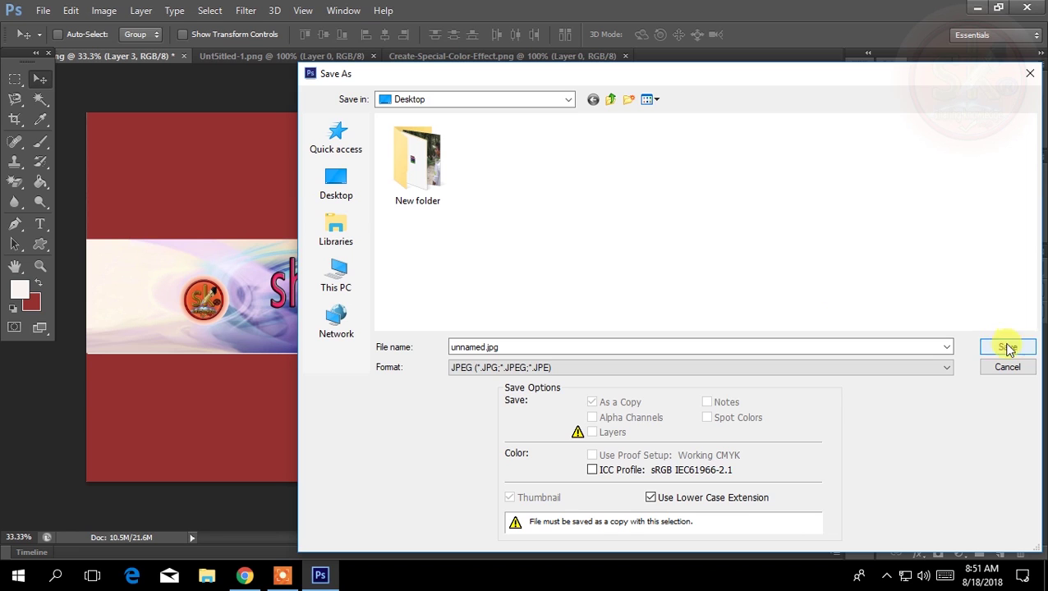
click(1009, 345)
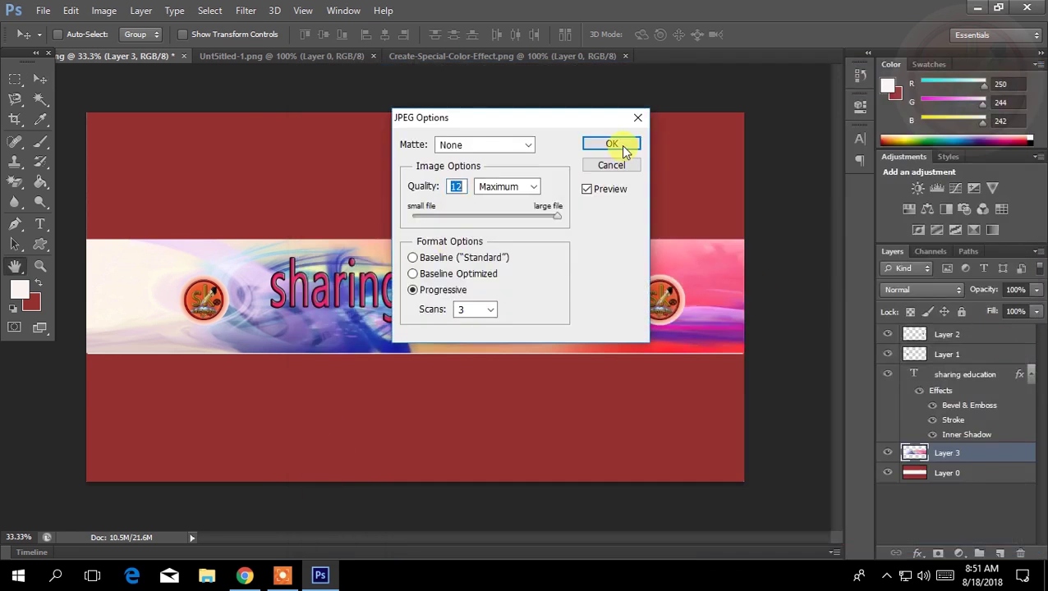
click(614, 144)
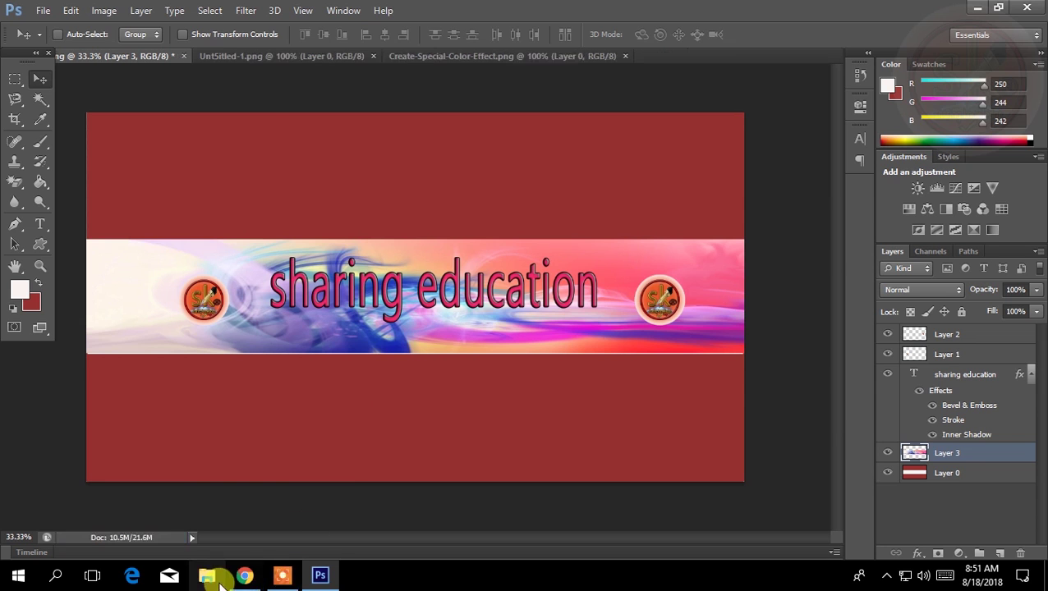
Upload the unnamed banner image from the computer as YouTube channel art.
click(245, 575)
click(212, 11)
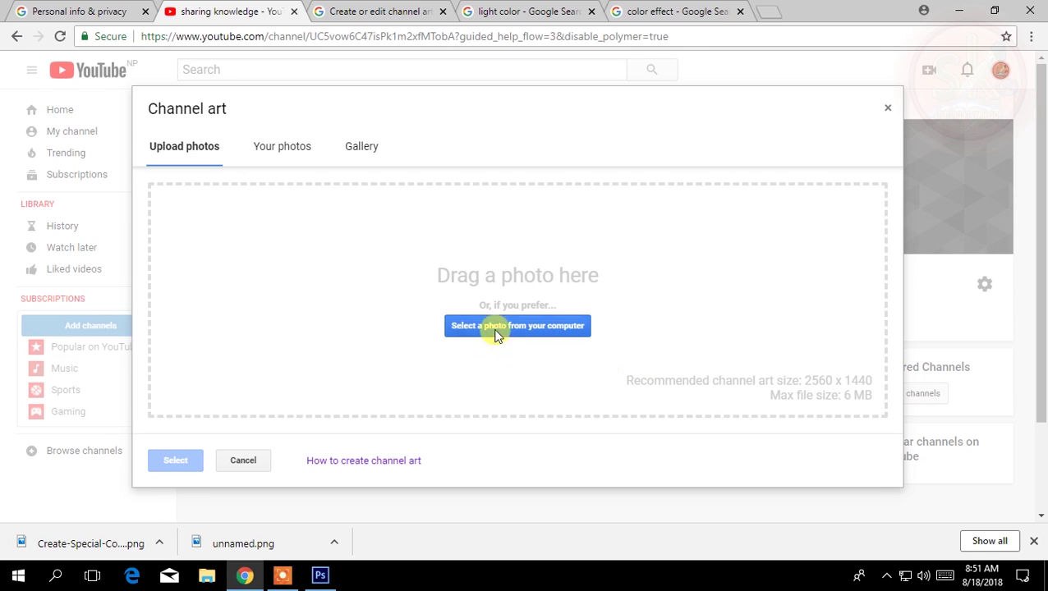
click(496, 334)
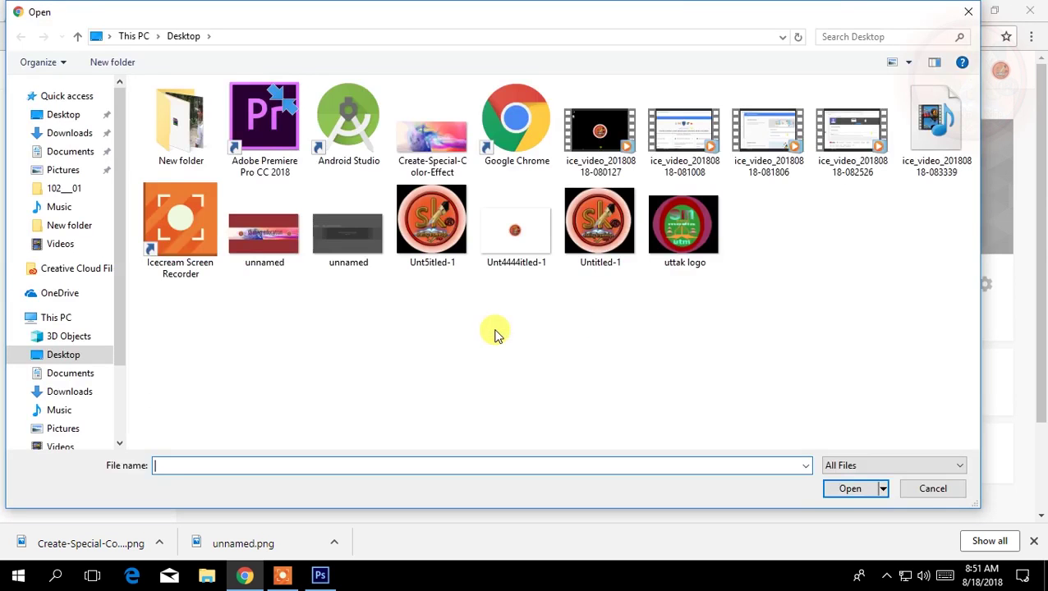
click(269, 242)
click(848, 489)
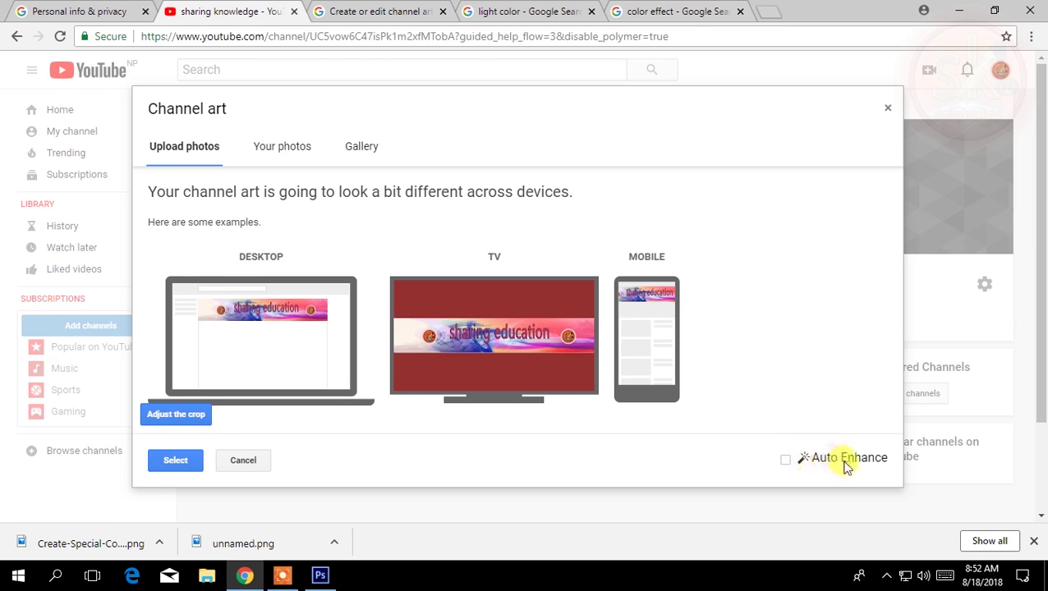
Enable Auto Enhance on the channel art and apply it with Select.
click(786, 461)
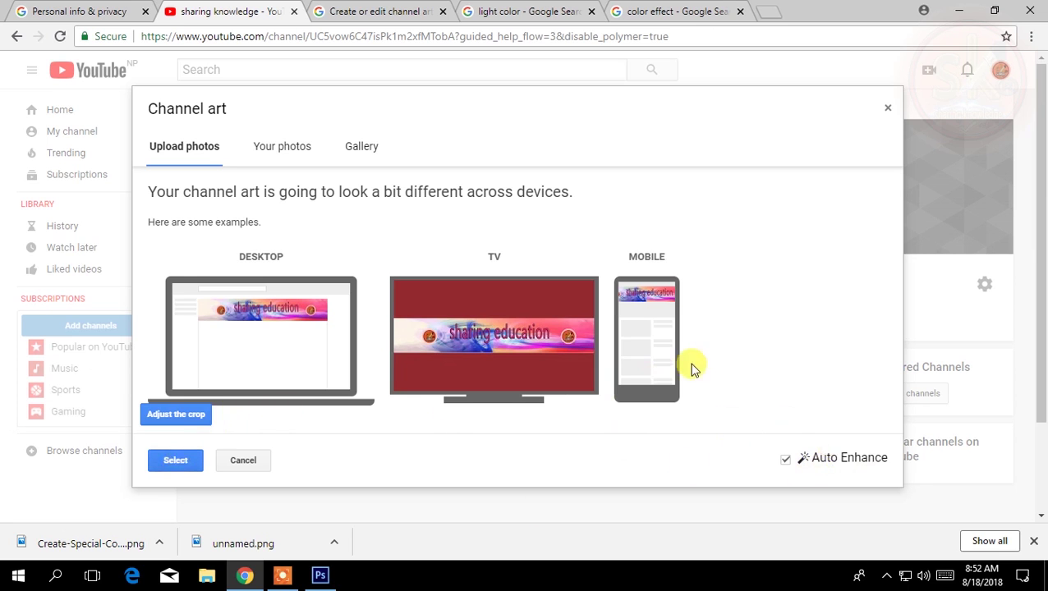
click(174, 460)
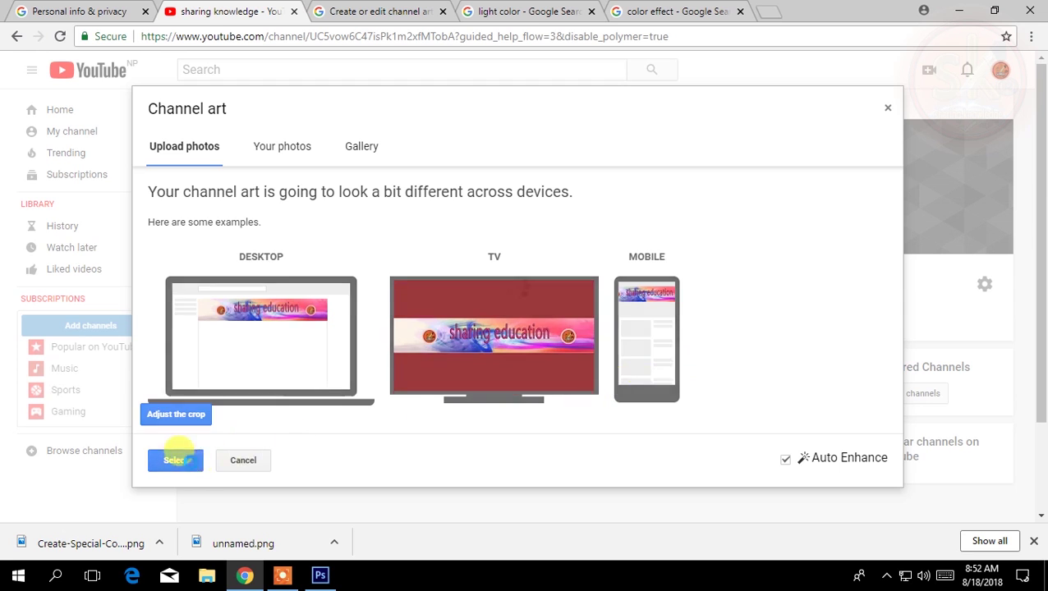